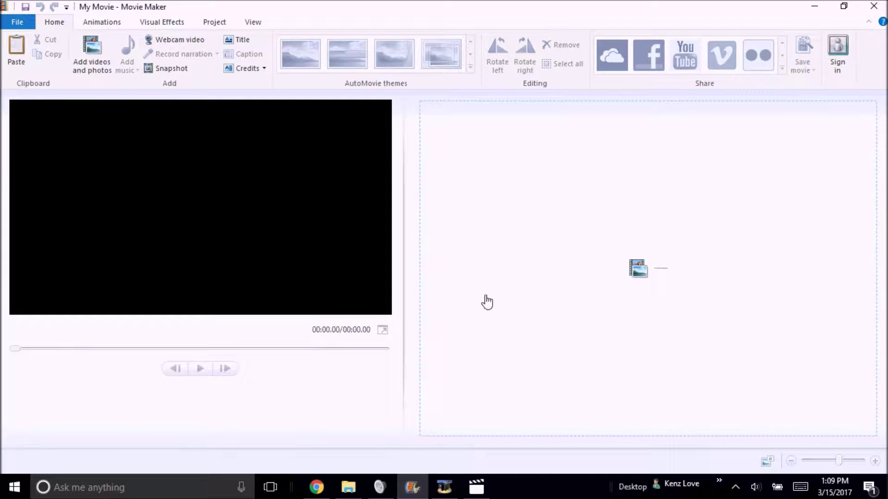
Step: Minimize the open program windows and open the "pictures of puppies" folder on the desktop
{"action": "left_click", "coordinate": [816, 7]}
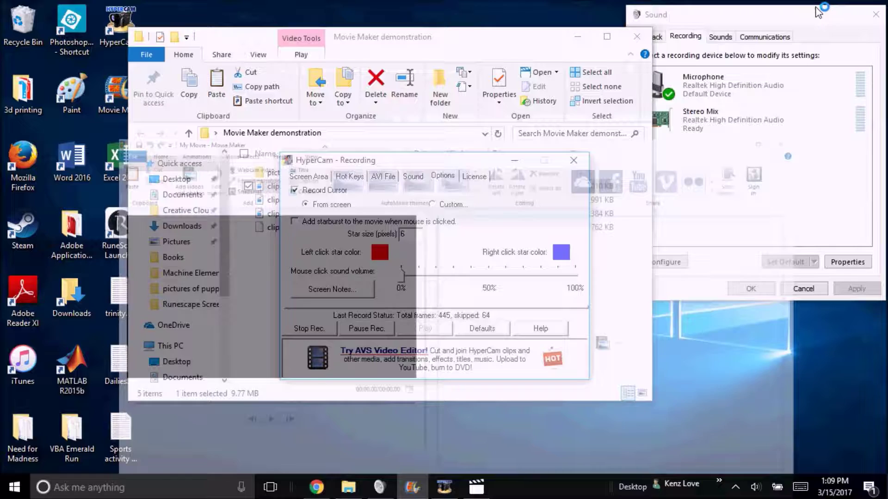
{"action": "left_click", "coordinate": [578, 36]}
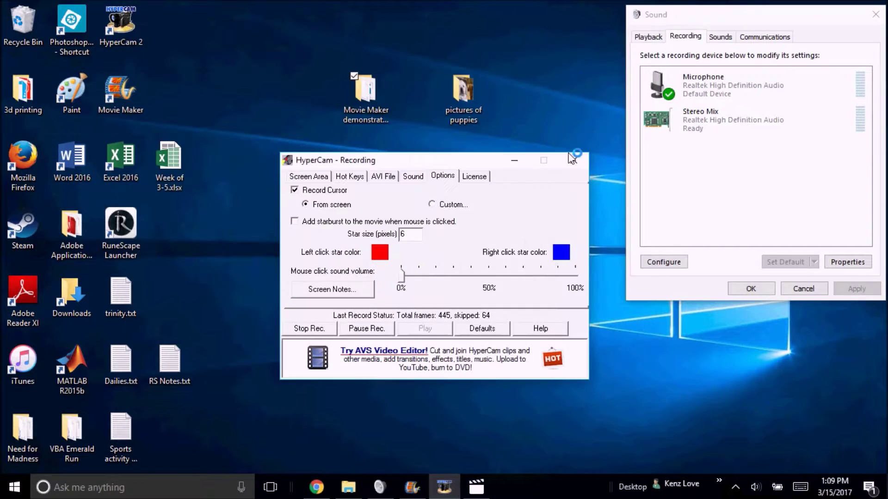
{"action": "left_click", "coordinate": [514, 161]}
{"action": "left_click", "coordinate": [460, 93]}
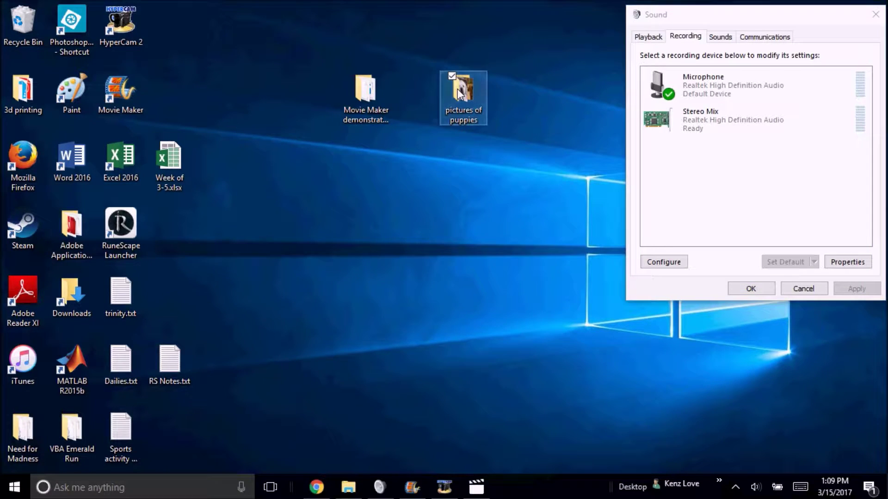
{"action": "double_click", "coordinate": [459, 92]}
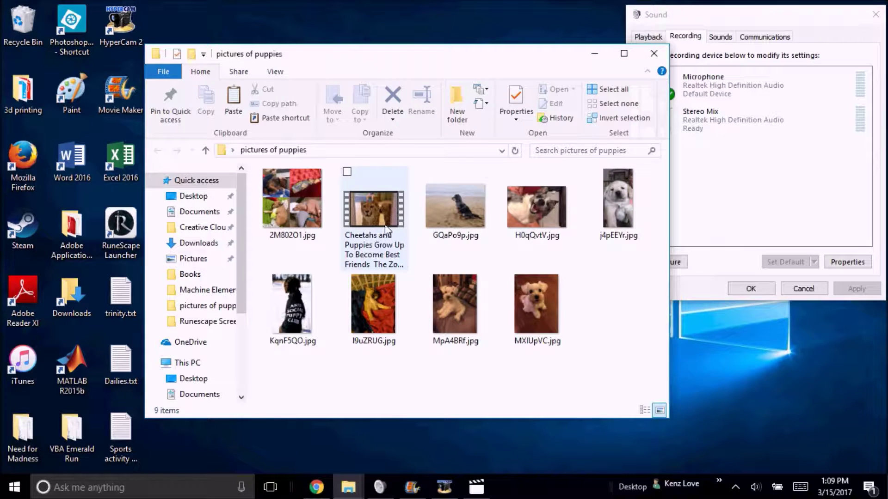
Step: Add all nine puppy pictures and video files from the folder to the Movie Maker storyboard
{"action": "left_click_drag", "start_coordinate": [646, 349], "coordinate": [270, 199]}
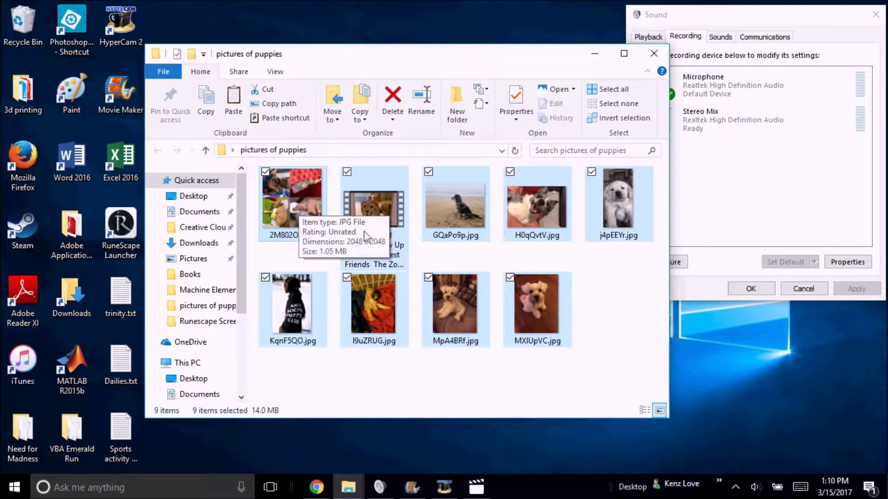
{"action": "left_click_drag", "start_coordinate": [295, 188], "coordinate": [559, 282]}
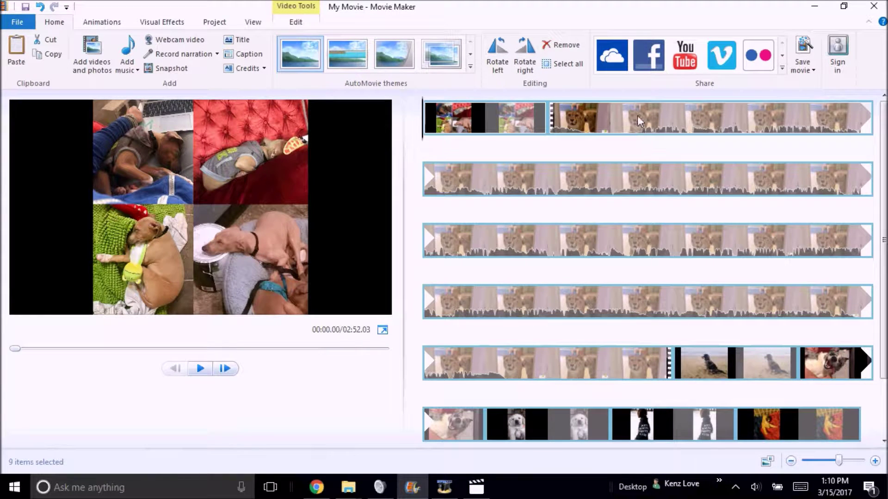
{"action": "left_click", "coordinate": [791, 461]}
{"action": "left_click", "coordinate": [791, 462]}
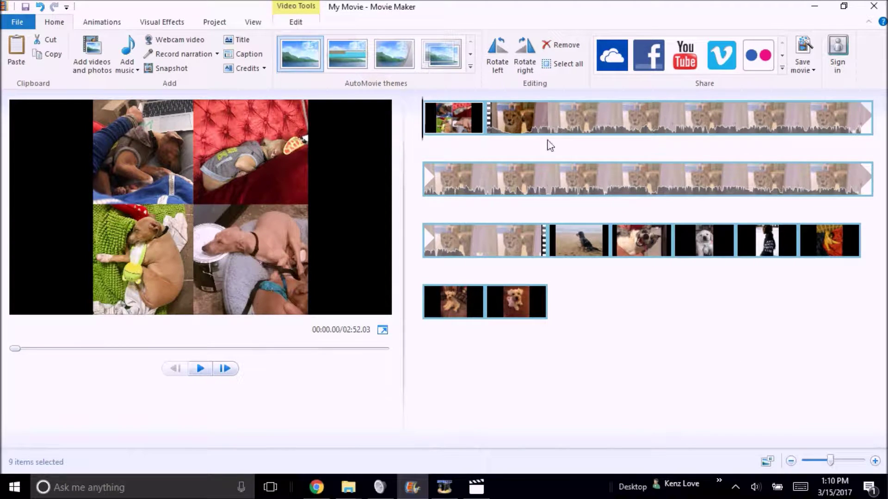
{"action": "key", "text": "ctrl+z"}
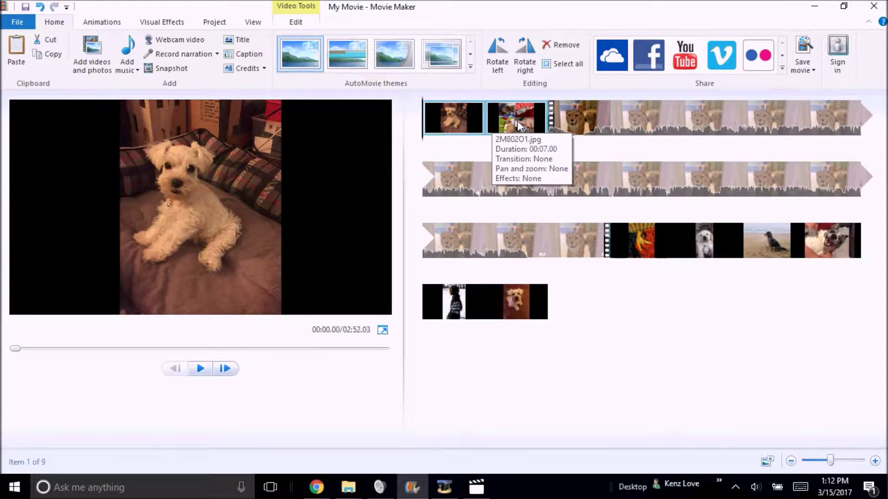
Step: Set the display duration of the first puppy photo to 7.00 seconds
{"action": "left_click", "coordinate": [298, 23]}
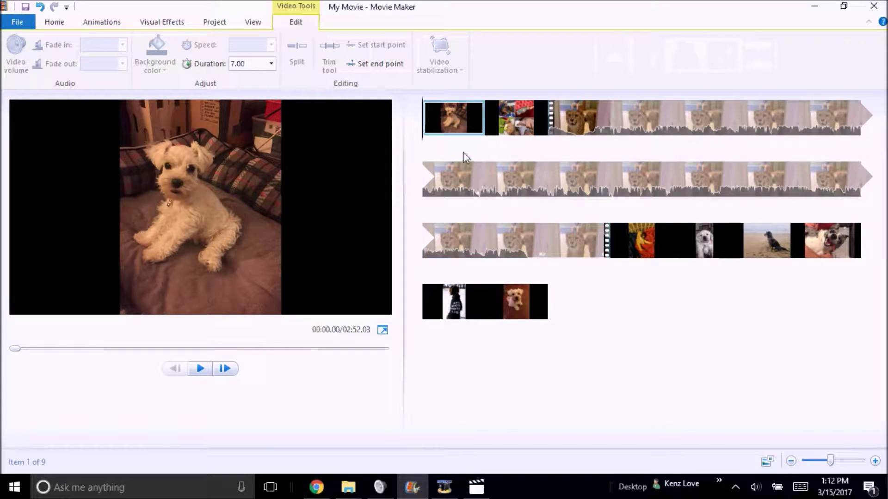
{"action": "left_click", "coordinate": [272, 65]}
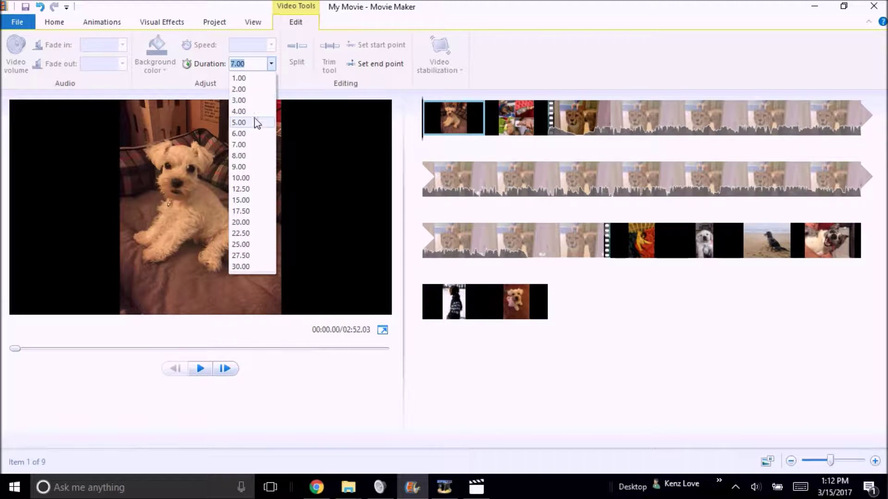
{"action": "left_click", "coordinate": [242, 145]}
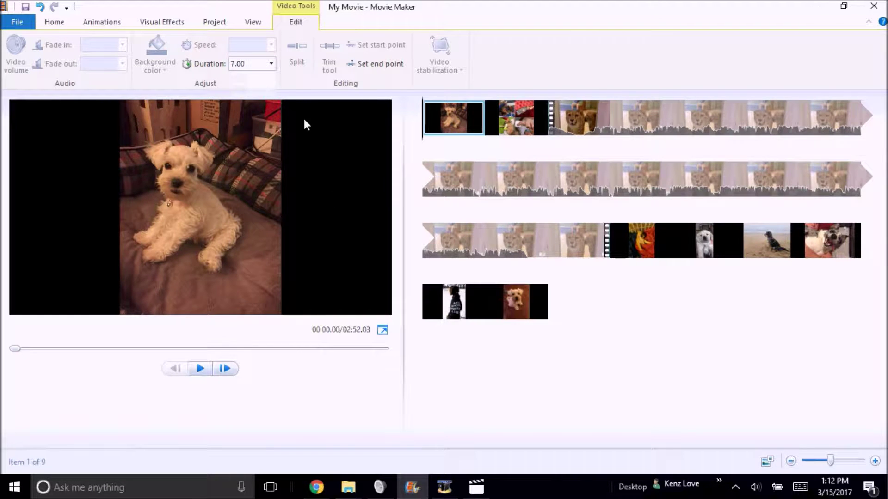
{"action": "left_click", "coordinate": [272, 64]}
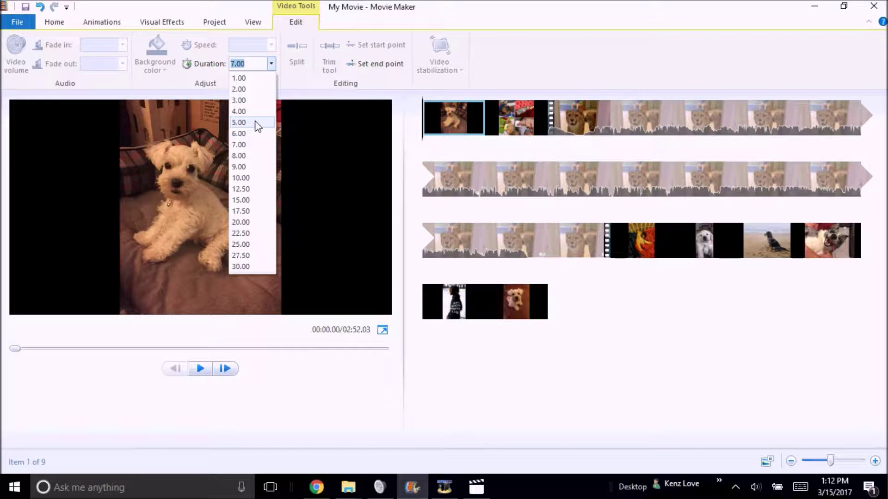
{"action": "left_click", "coordinate": [643, 349]}
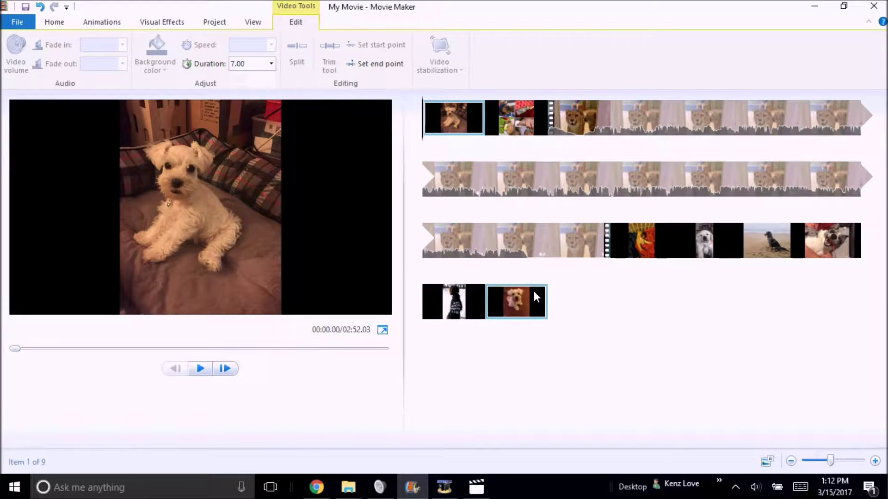
Step: Select every item in the storyboard and set the duration to 4.00 seconds
{"action": "left_click", "coordinate": [453, 118]}
{"action": "key", "text": "ctrl+a"}
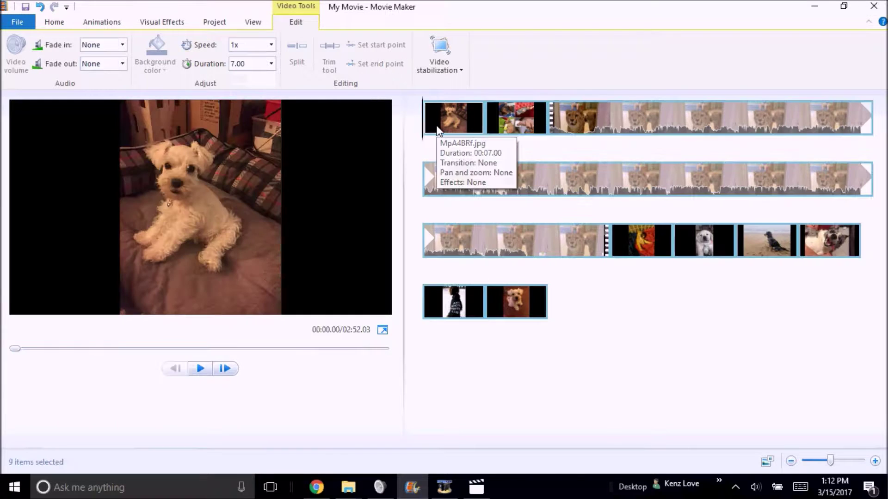
{"action": "left_click", "coordinate": [516, 315]}
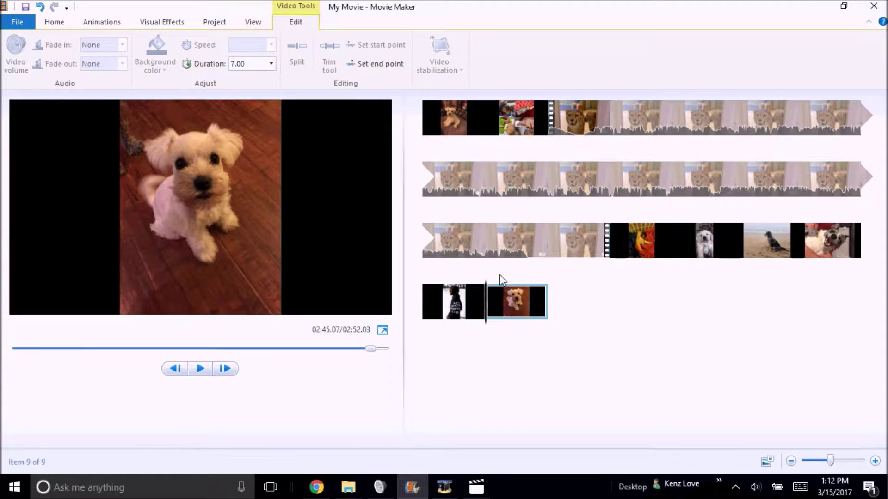
{"action": "left_click", "coordinate": [440, 122]}
{"action": "key", "text": "ctrl+a"}
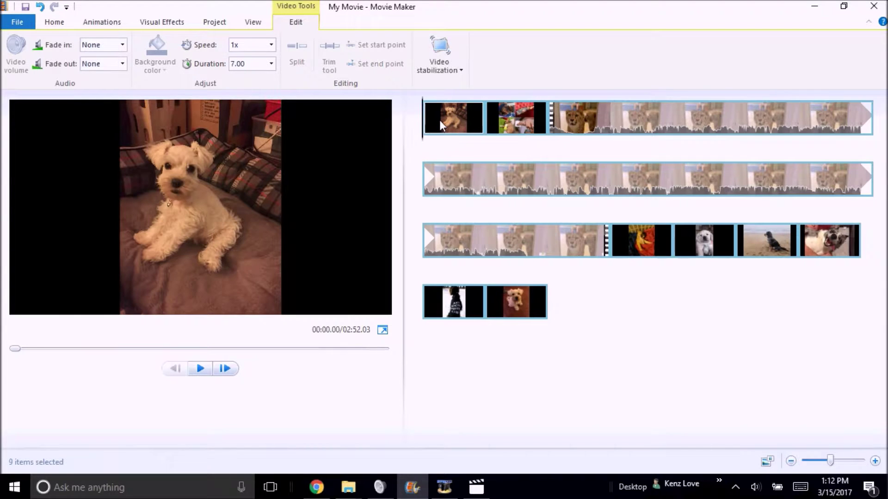
{"action": "left_click", "coordinate": [271, 63]}
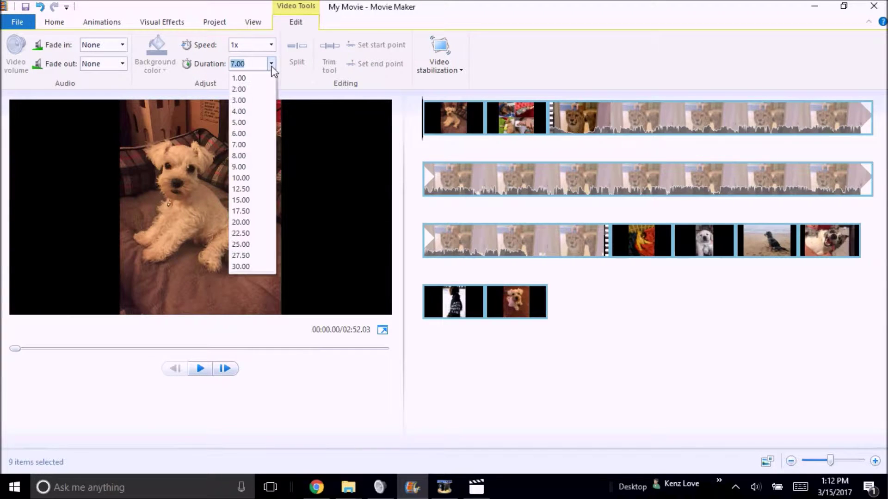
{"action": "left_click", "coordinate": [250, 144]}
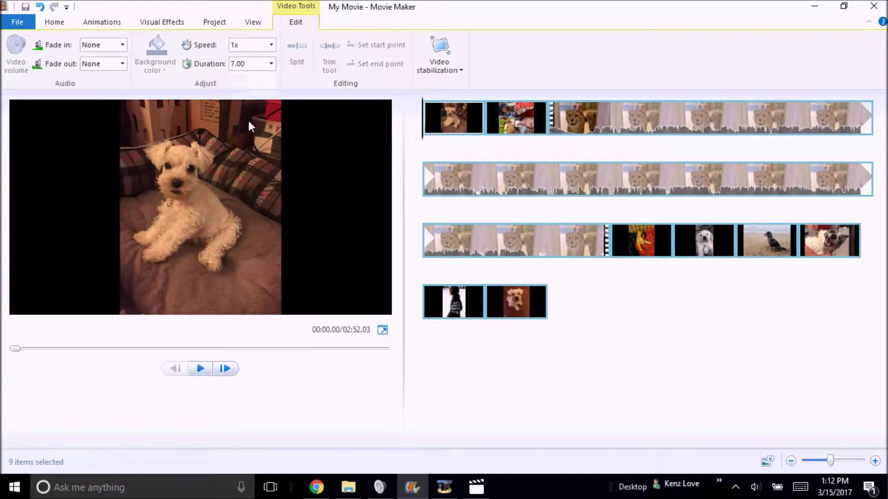
{"action": "left_click", "coordinate": [266, 63]}
{"action": "left_click", "coordinate": [273, 65]}
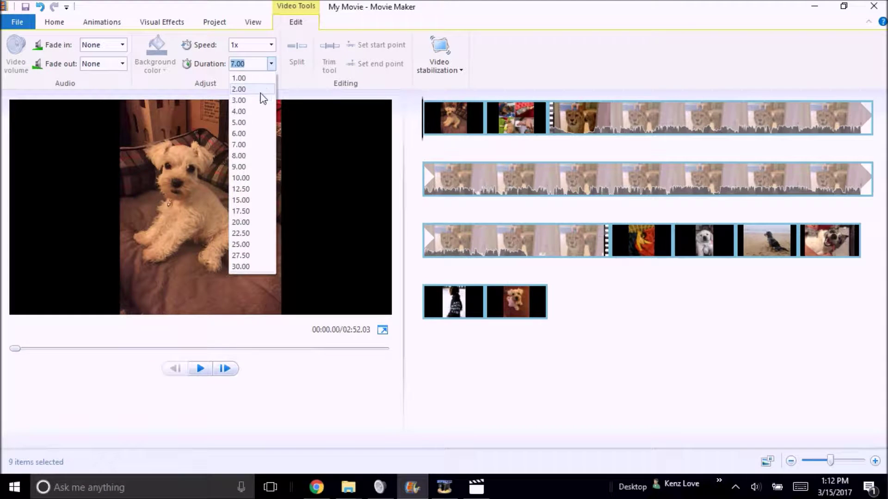
{"action": "left_click", "coordinate": [254, 111]}
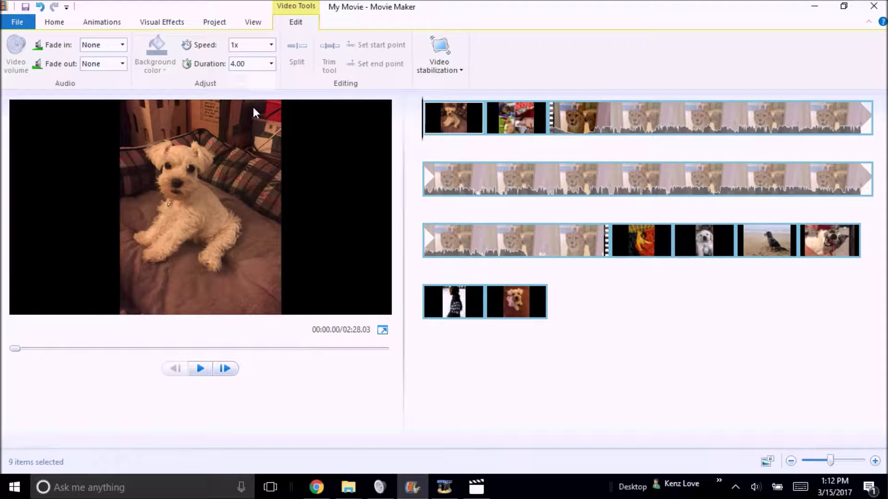
{"action": "left_click", "coordinate": [640, 248]}
{"action": "left_click", "coordinate": [693, 252]}
{"action": "left_click", "coordinate": [769, 252]}
{"action": "left_click", "coordinate": [802, 254]}
{"action": "left_click", "coordinate": [797, 253]}
Step: Try trimming the beginning of the cheetah video by setting its start point at 00:26.47, and undo the trim
{"action": "left_click", "coordinate": [709, 187]}
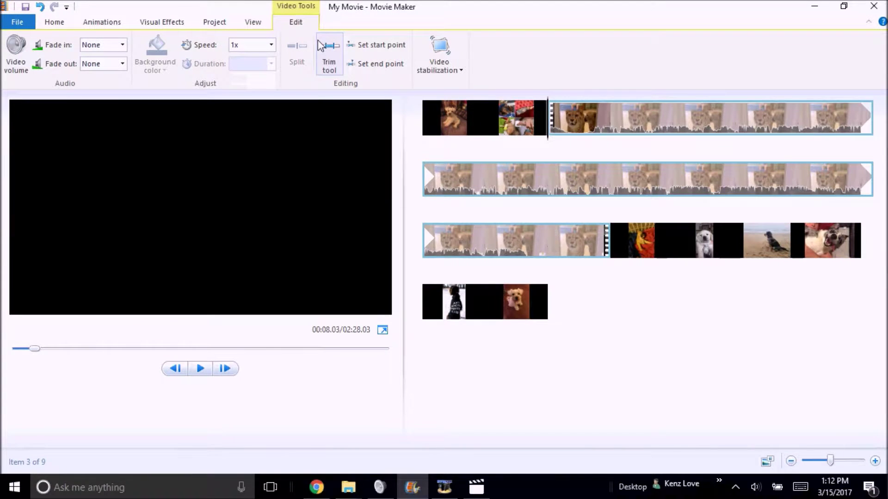
{"action": "key", "text": "space"}
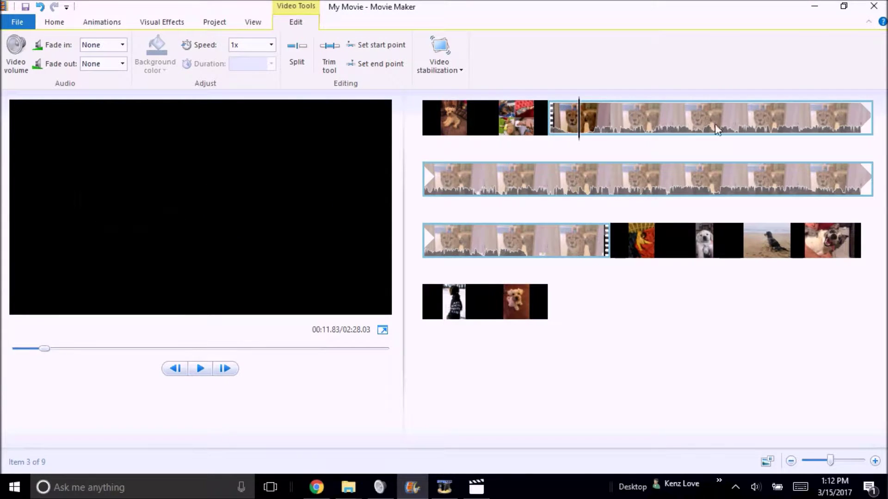
{"action": "left_click", "coordinate": [696, 115]}
{"action": "left_click_drag", "start_coordinate": [675, 131], "coordinate": [698, 133]}
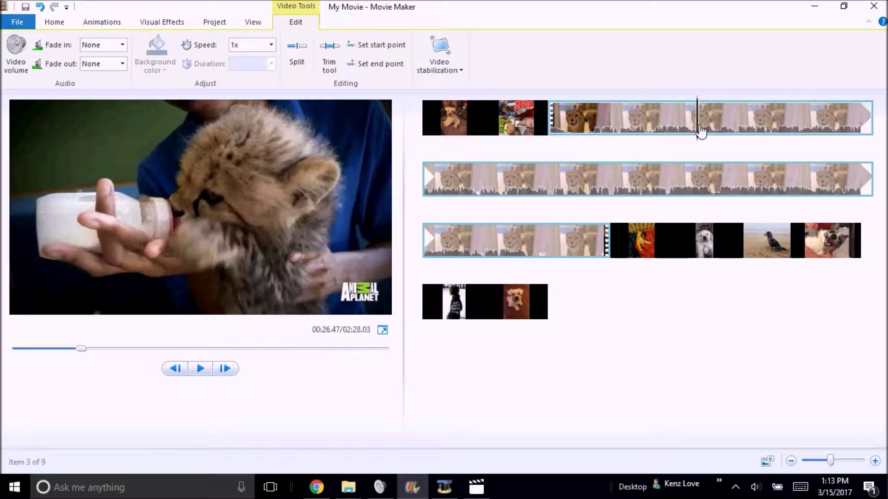
{"action": "left_click", "coordinate": [378, 50]}
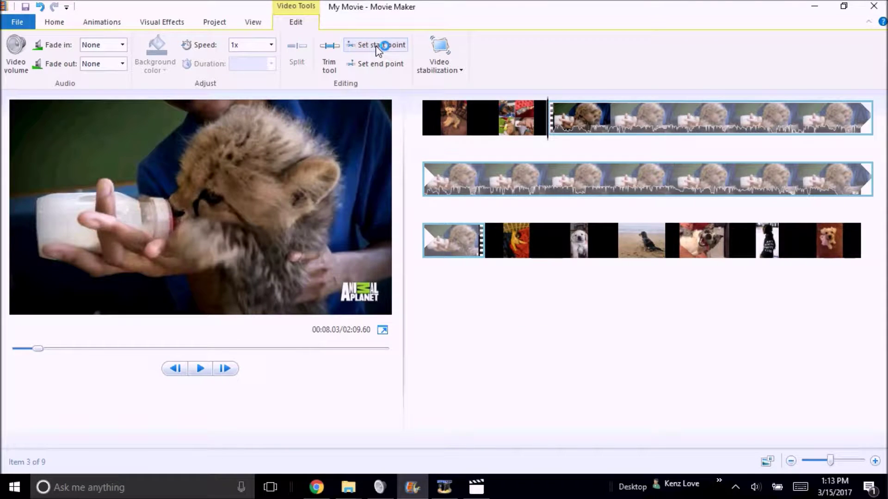
{"action": "key", "text": "ctrl+z"}
Step: Set the cheetah video's start point at the scene captioned "Ah, a little bit more."
{"action": "left_click", "coordinate": [566, 124]}
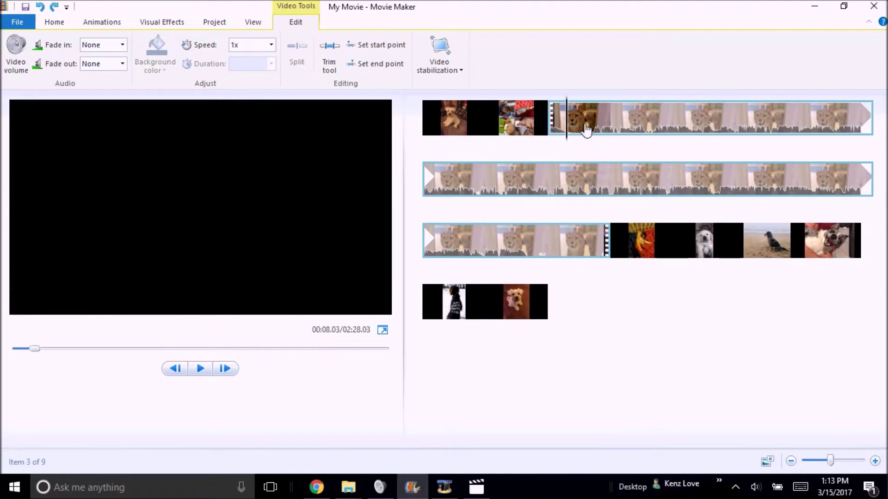
{"action": "left_click", "coordinate": [722, 124]}
{"action": "left_click", "coordinate": [347, 50]}
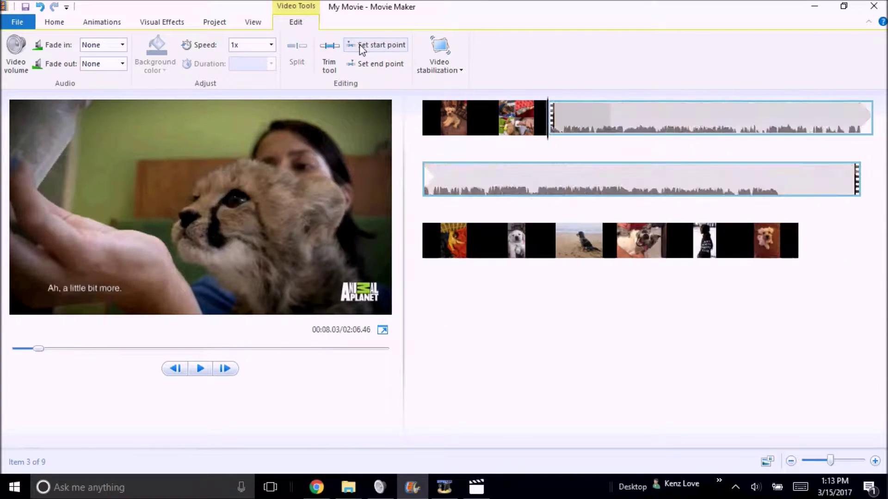
Step: Set the cheetah video's end point at 00:21.87 in the movie and return the playhead to the beginning
{"action": "left_click_drag", "start_coordinate": [551, 124], "coordinate": [660, 124]}
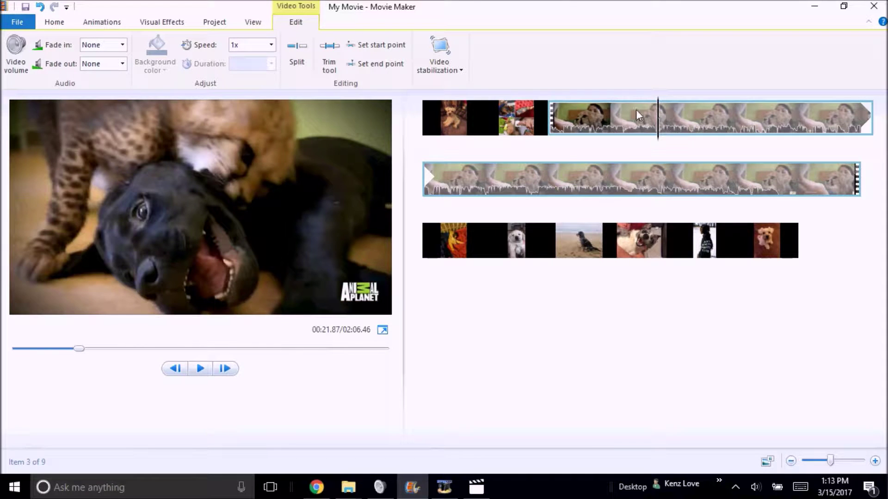
{"action": "left_click", "coordinate": [399, 65]}
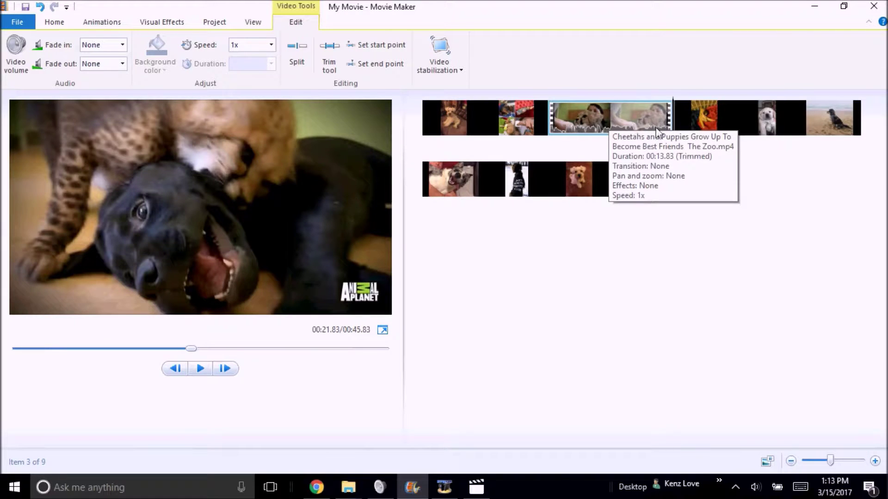
{"action": "mouse_move", "coordinate": [674, 138]}
{"action": "left_mouse_down"}
{"action": "mouse_move", "coordinate": [551, 141]}
{"action": "mouse_move", "coordinate": [680, 139]}
{"action": "left_mouse_up"}
{"action": "key", "text": "Home"}
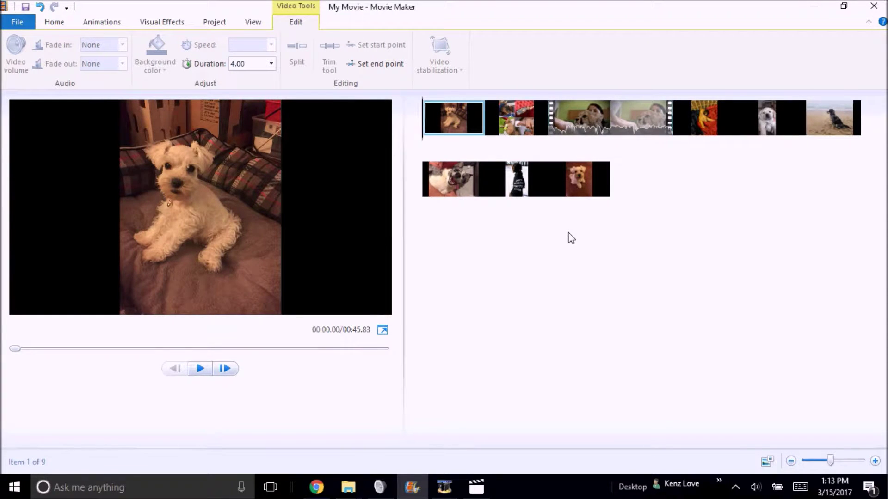
Step: Add a title slide at the start of the movie with the text "Puppies"
{"action": "left_click", "coordinate": [46, 28]}
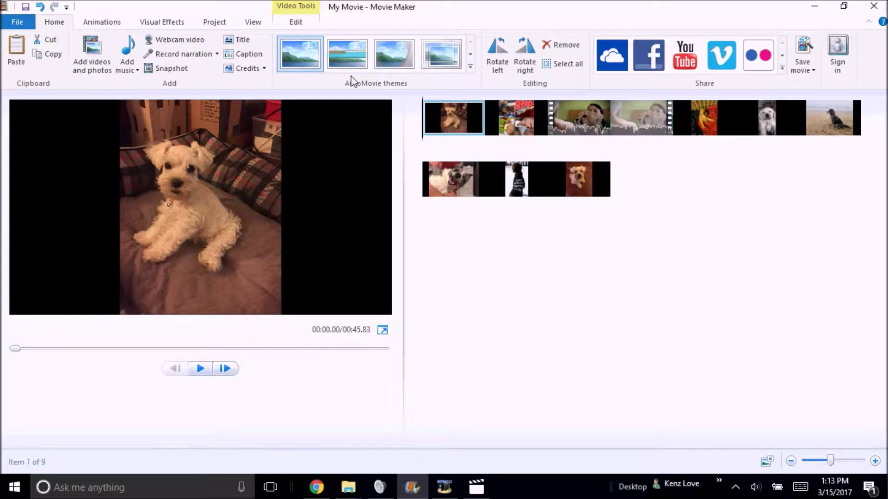
{"action": "left_click", "coordinate": [244, 41]}
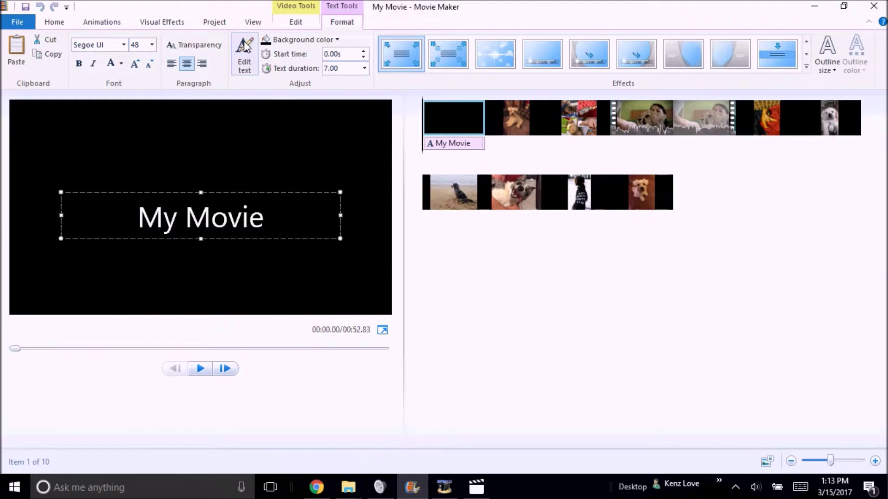
{"action": "left_click_drag", "start_coordinate": [295, 216], "coordinate": [99, 222]}
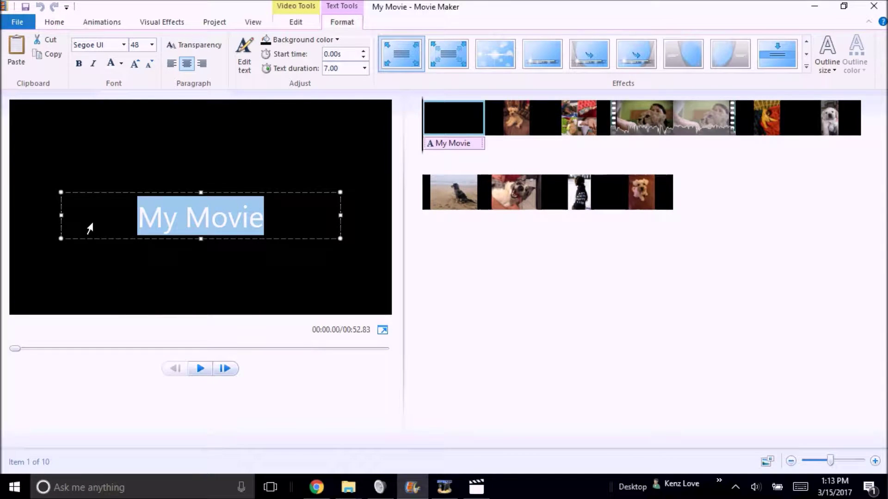
{"action": "type", "text": "Puppies"}
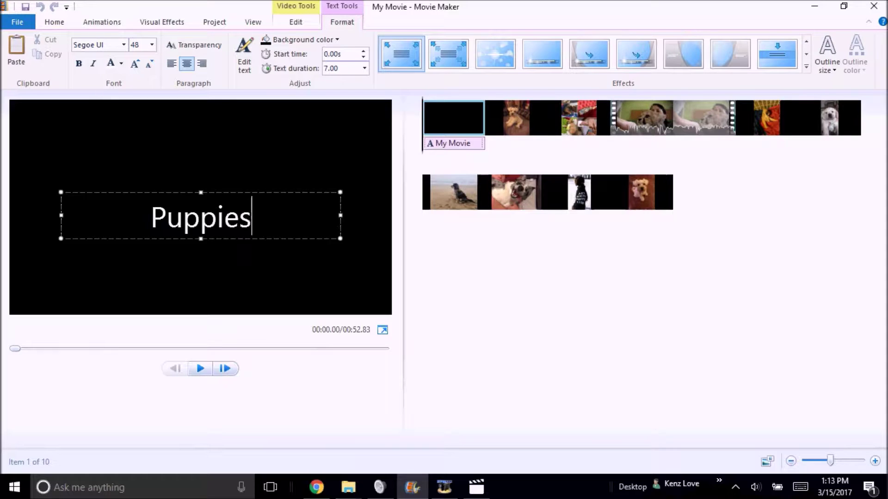
{"action": "left_click", "coordinate": [472, 278]}
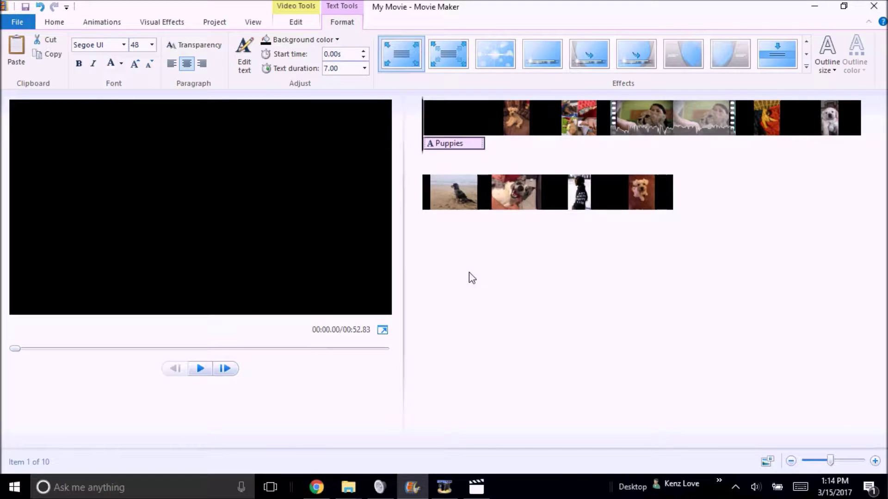
Step: Give the "Puppies" title the Emphasis text effect that stretches the text horizontally outward
{"action": "left_click", "coordinate": [806, 66]}
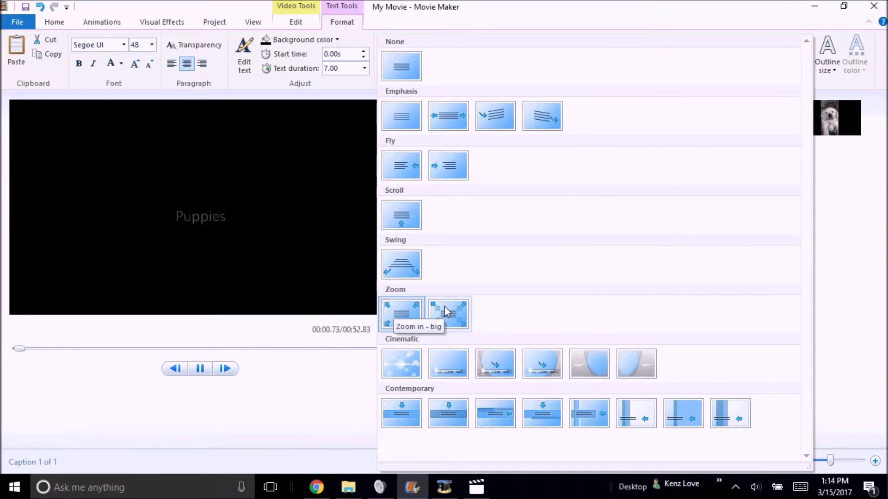
{"action": "left_click", "coordinate": [448, 118]}
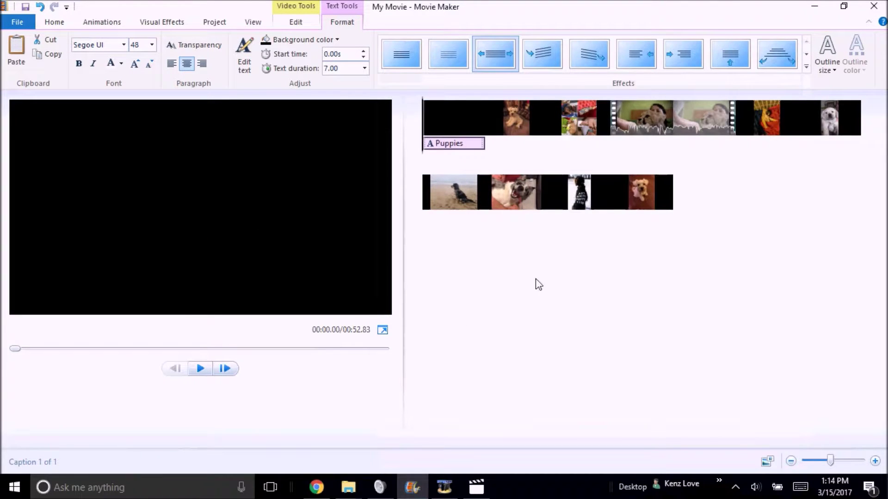
Step: Add a second title slide after the last puppy photo at the movie's end, with the text "Thank you!"
{"action": "left_click", "coordinate": [660, 184]}
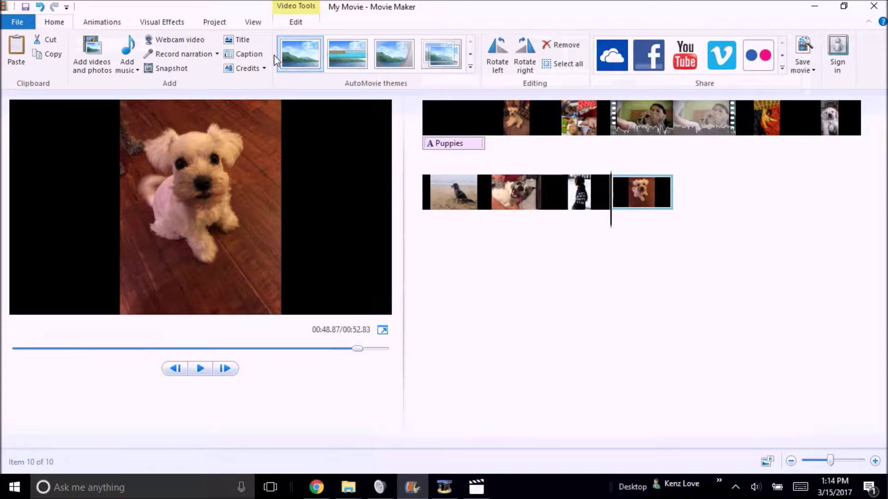
{"action": "left_click", "coordinate": [241, 40]}
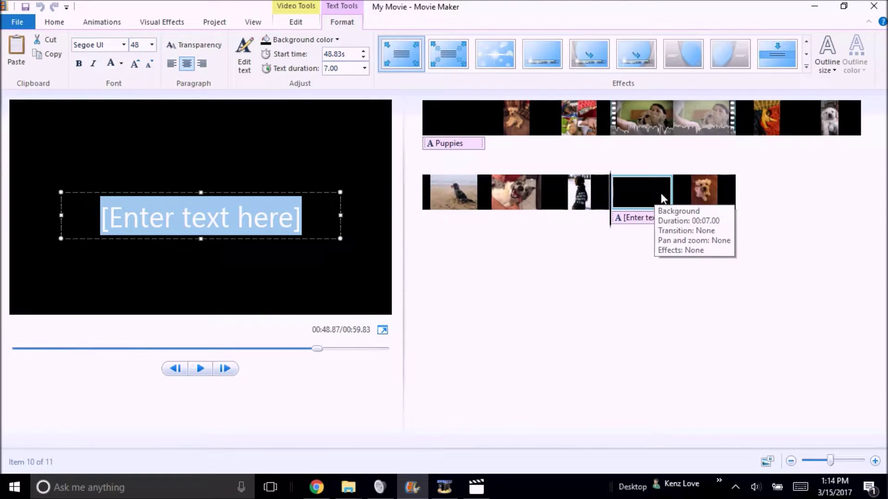
{"action": "left_click_drag", "start_coordinate": [631, 190], "coordinate": [736, 190]}
{"action": "left_click", "coordinate": [711, 219]}
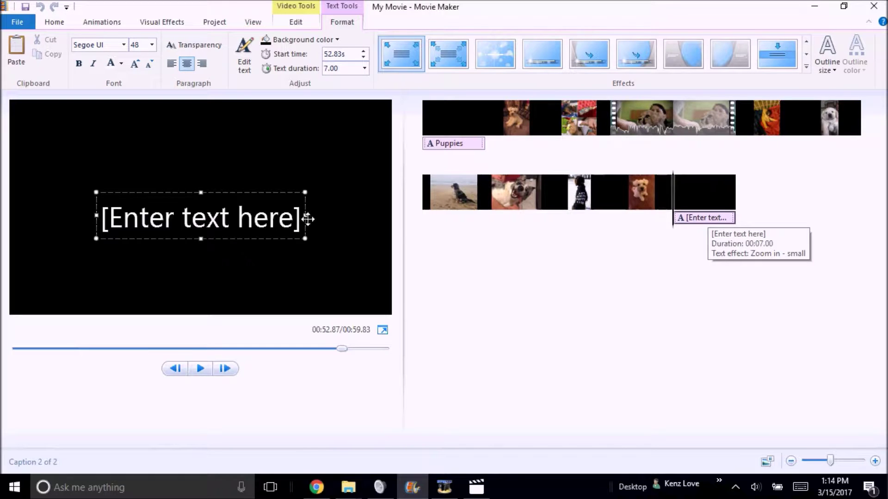
{"action": "left_click", "coordinate": [250, 228]}
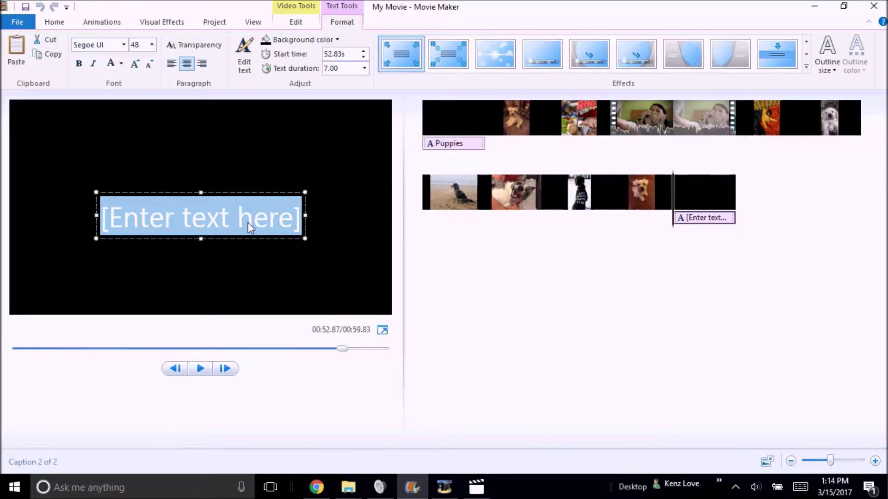
{"action": "type", "text": "Thank you"}
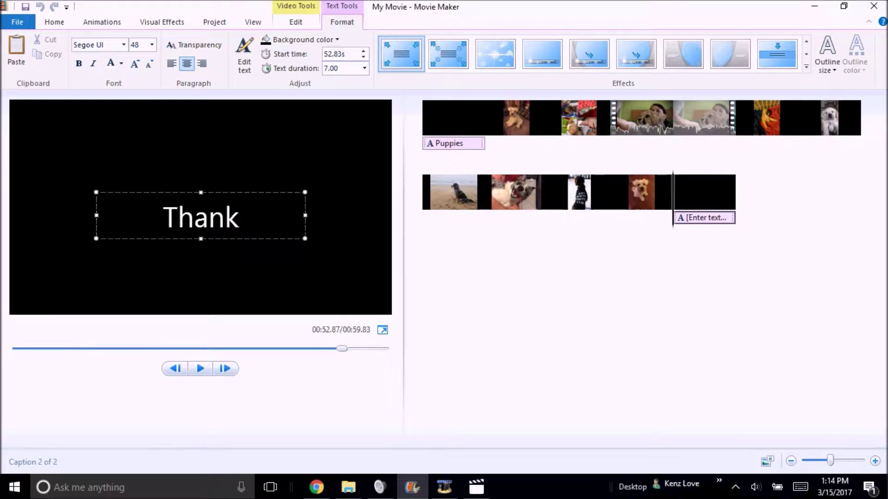
{"action": "type", "text": "!"}
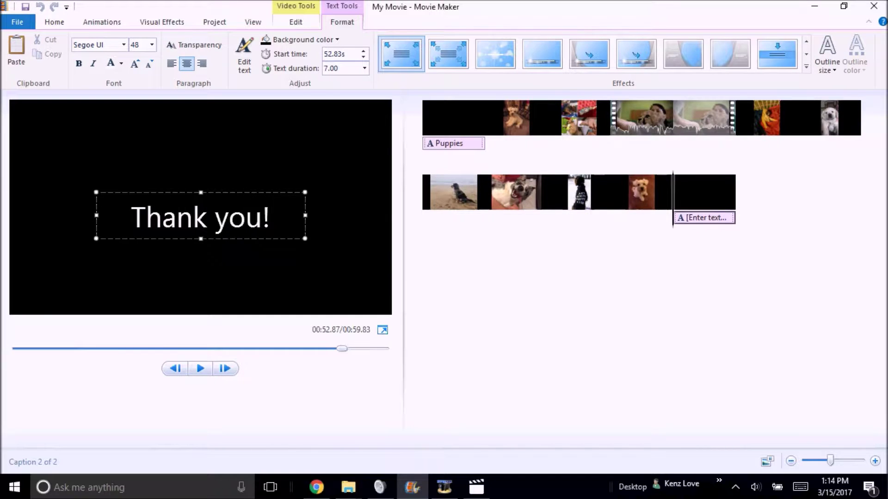
{"action": "left_click", "coordinate": [684, 345]}
Step: Set the duration of both the "Puppies" and "Thank you!" title slides to 4.00 seconds
{"action": "left_click", "coordinate": [705, 195]}
{"action": "left_click", "coordinate": [444, 121], "text": "ctrl"}
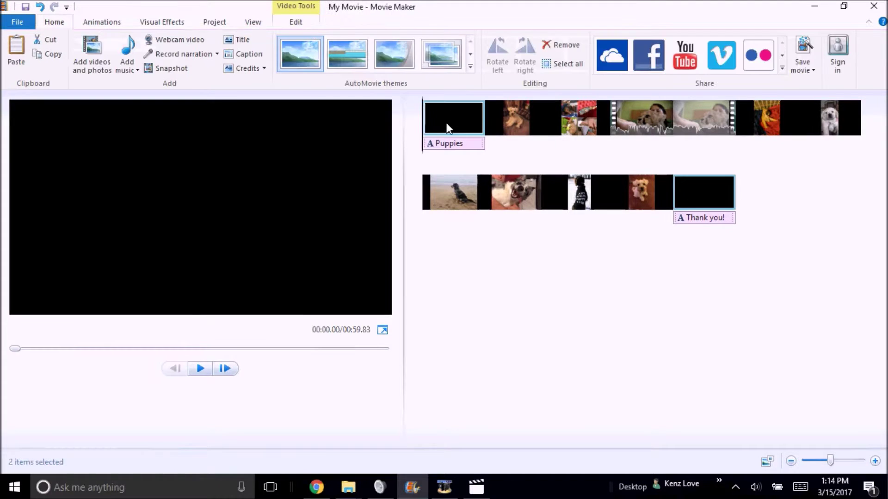
{"action": "left_click", "coordinate": [303, 24]}
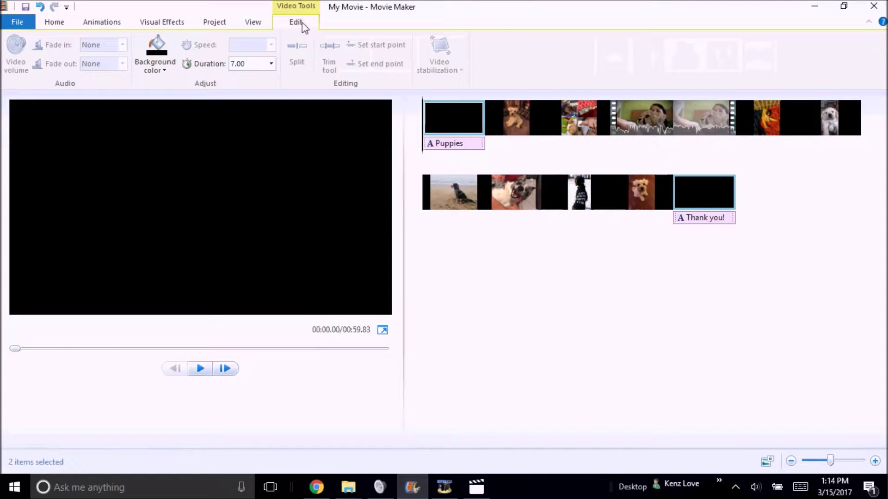
{"action": "left_click", "coordinate": [273, 64]}
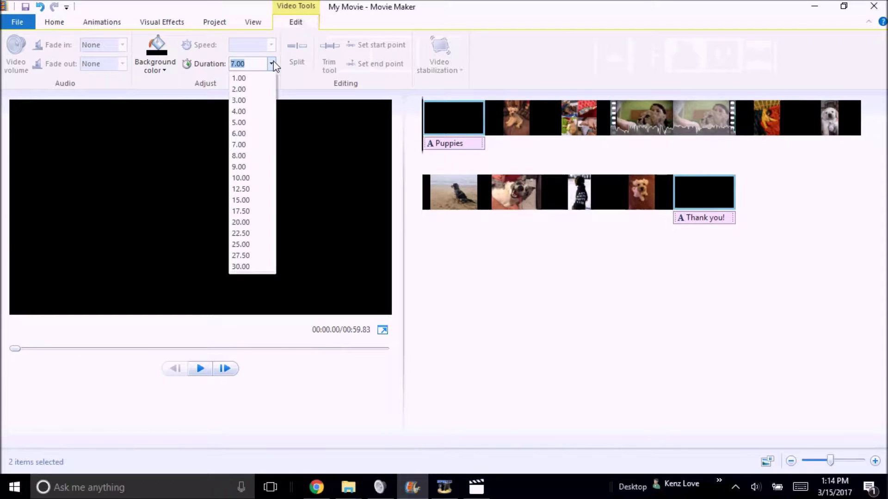
{"action": "left_click", "coordinate": [259, 112]}
{"action": "left_click", "coordinate": [702, 193]}
{"action": "left_click", "coordinate": [703, 219]}
{"action": "left_click", "coordinate": [695, 199]}
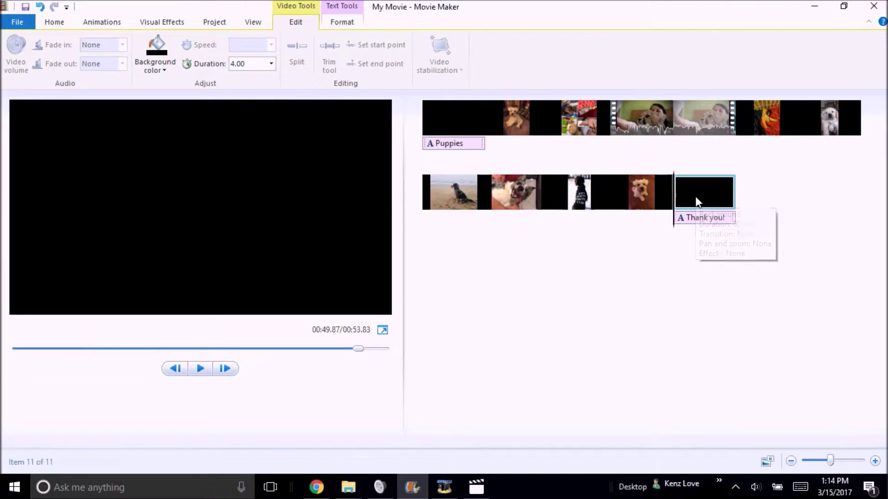
{"action": "left_click", "coordinate": [495, 268]}
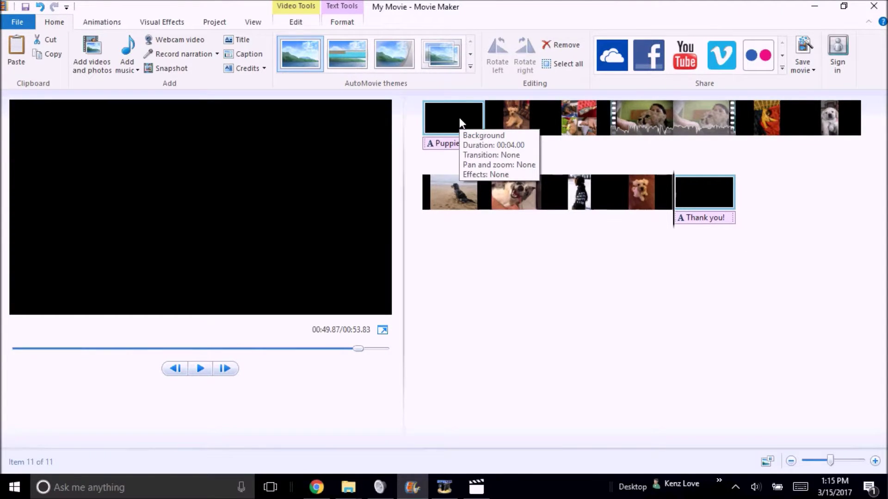
Step: Apply the automatic pan and zoom to all items in the movie and preview it on the last puppy photo
{"action": "key", "text": "ctrl+a"}
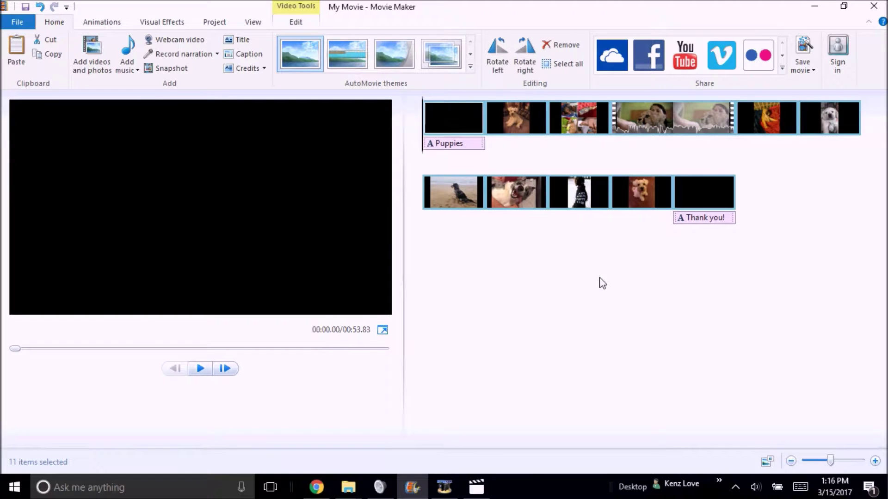
{"action": "left_click", "coordinate": [701, 217]}
{"action": "key", "text": "ctrl+a"}
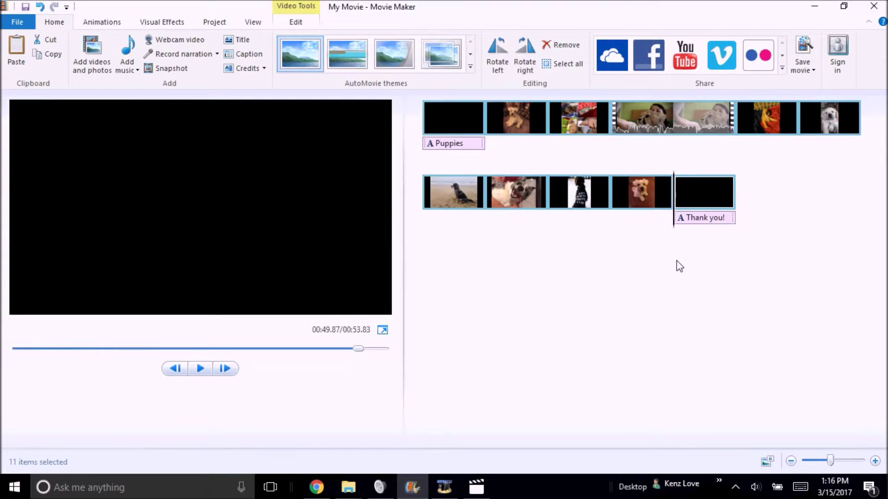
{"action": "left_click", "coordinate": [105, 26]}
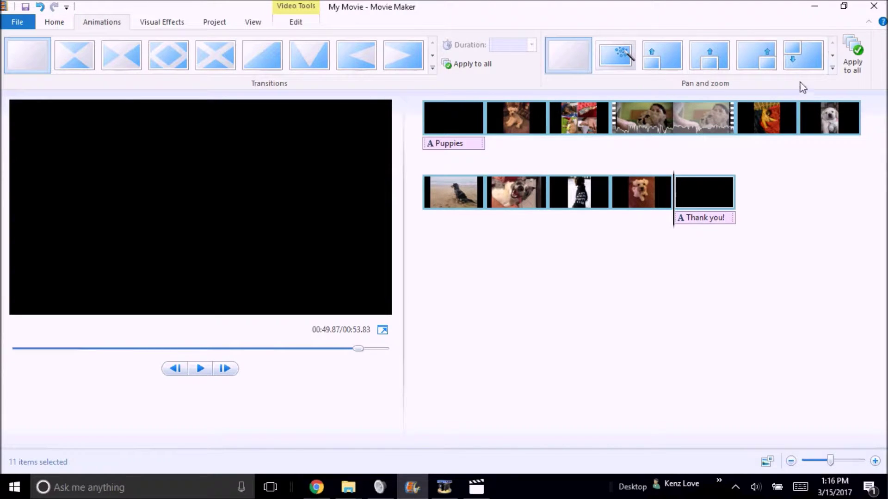
{"action": "left_click", "coordinate": [834, 70]}
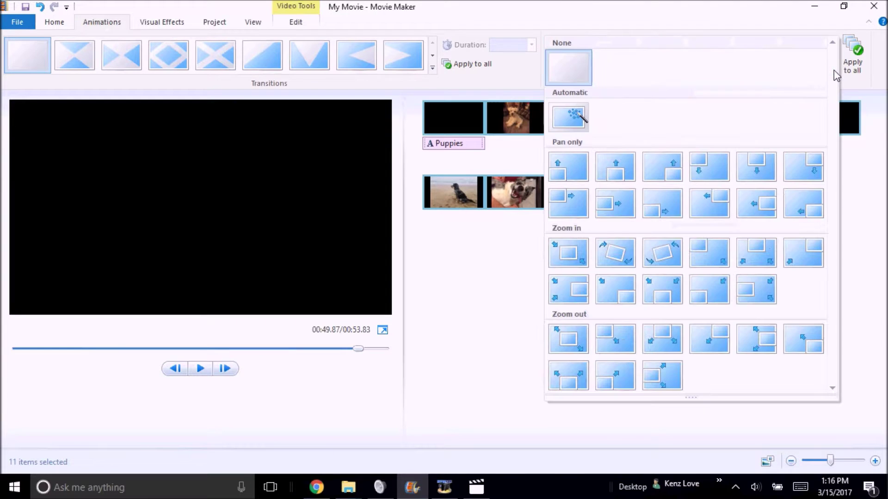
{"action": "left_click", "coordinate": [565, 125]}
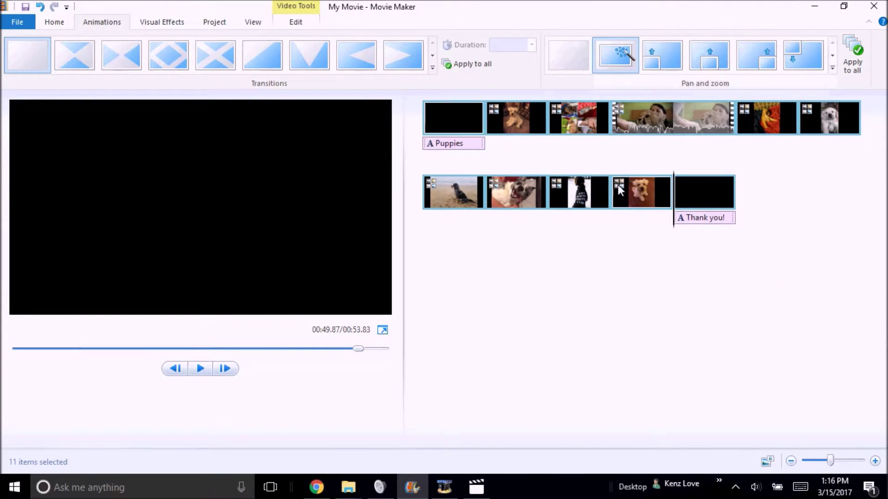
{"action": "left_click", "coordinate": [626, 190]}
{"action": "left_click", "coordinate": [334, 179]}
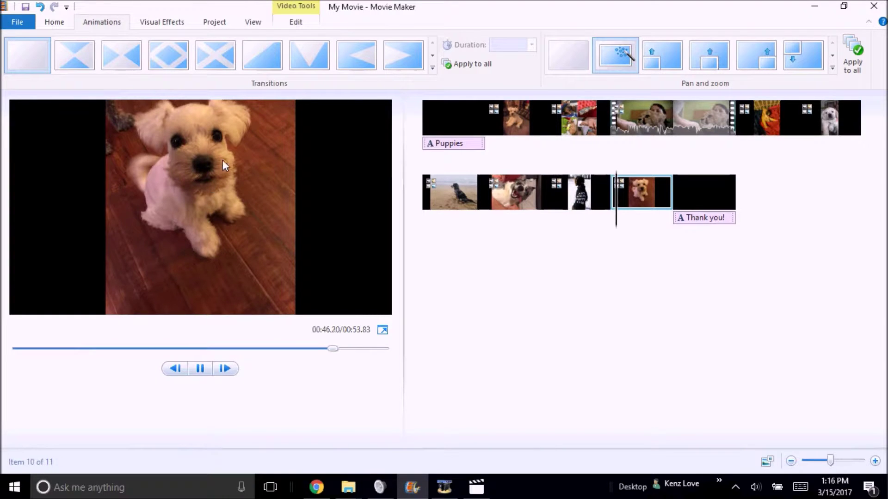
{"action": "left_click", "coordinate": [251, 177]}
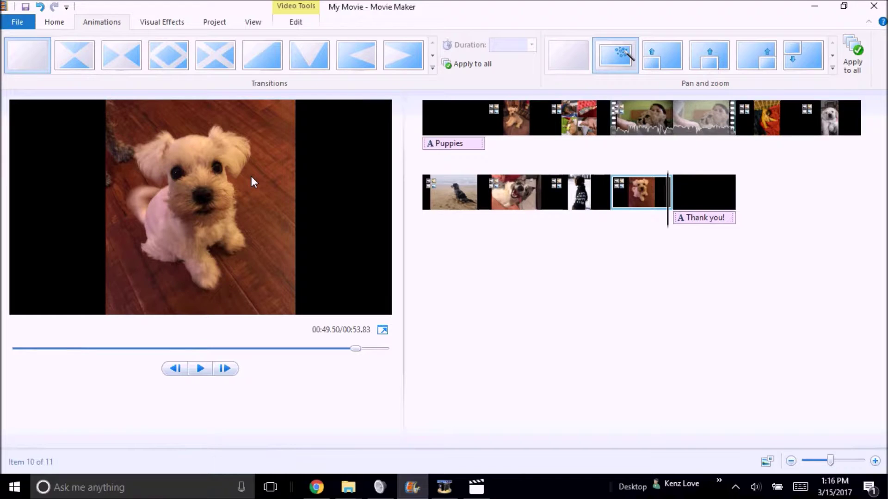
{"action": "left_click", "coordinate": [432, 68]}
{"action": "scroll", "coordinate": [435, 77], "scroll_direction": "down", "scroll_amount": 5}
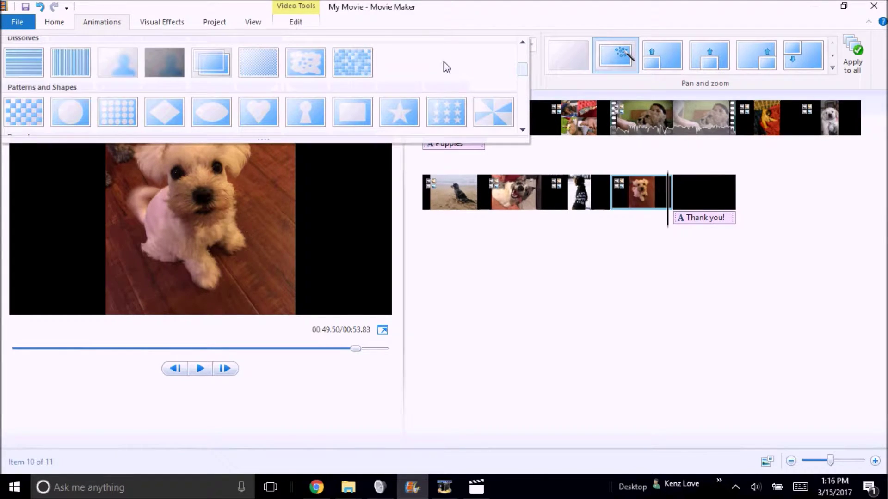
{"action": "scroll", "coordinate": [439, 69], "scroll_direction": "up", "scroll_amount": 5}
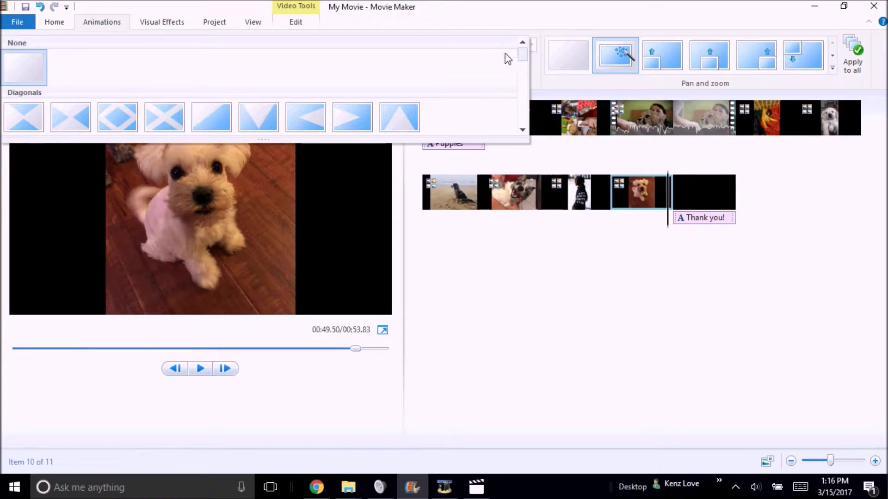
{"action": "left_click", "coordinate": [511, 24]}
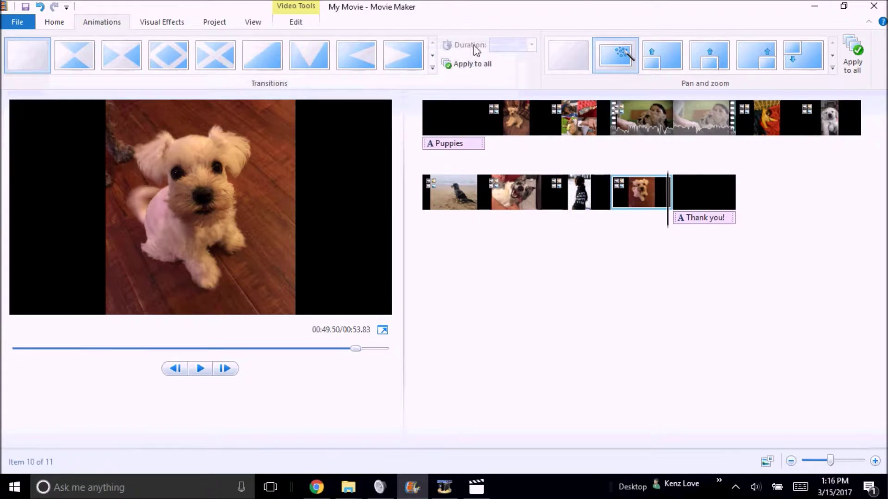
{"action": "left_click", "coordinate": [217, 59]}
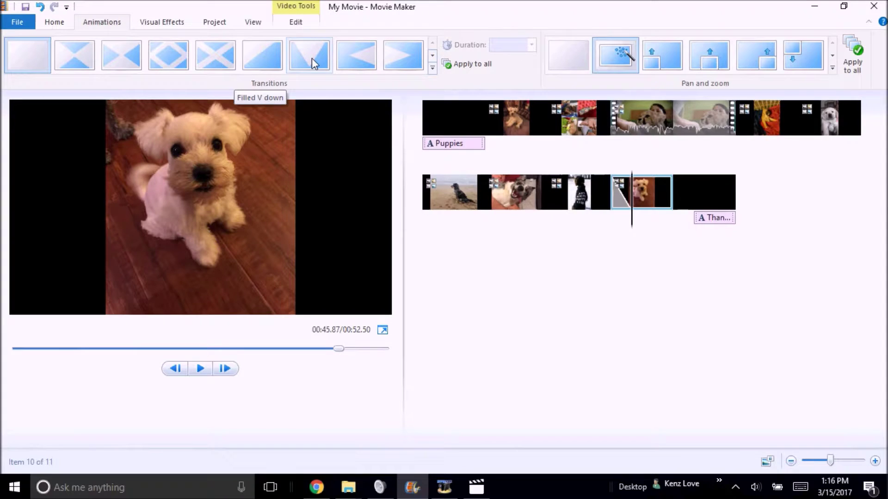
Step: Apply the Blur transition to the last puppy photo before the "Thank you!" slide and preview it
{"action": "left_click", "coordinate": [432, 68]}
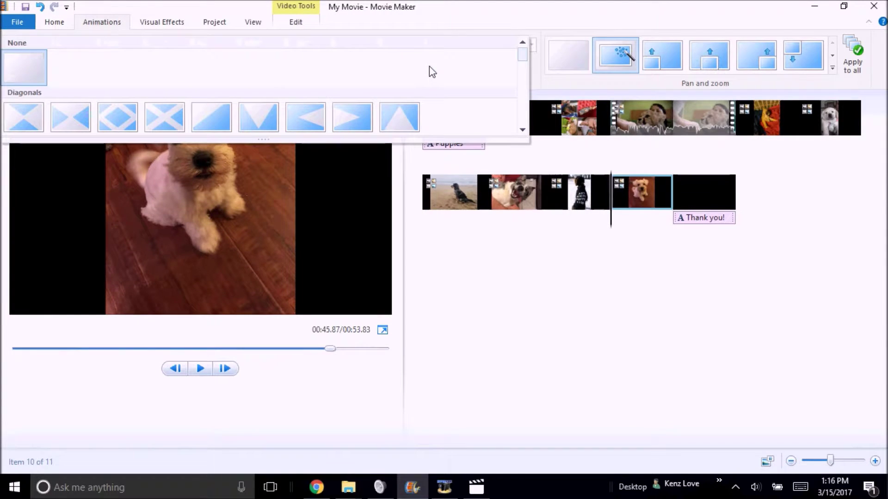
{"action": "scroll", "coordinate": [523, 130], "scroll_direction": "down", "scroll_amount": 3}
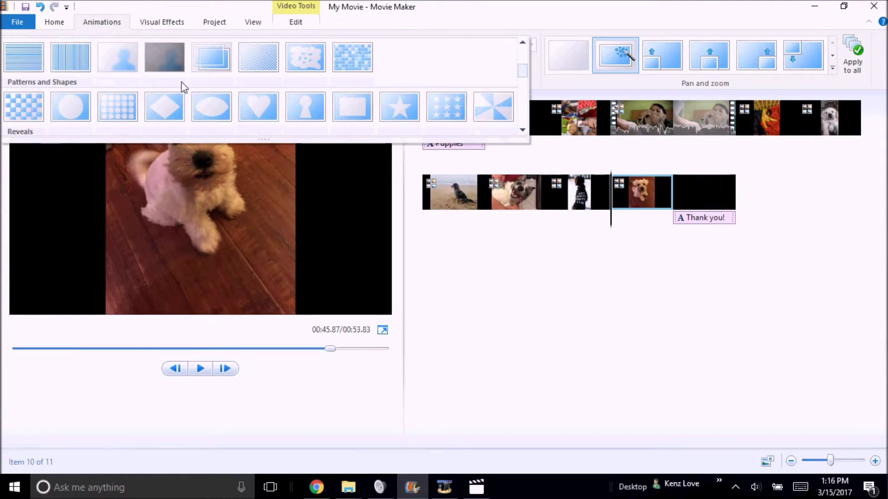
{"action": "left_click", "coordinate": [118, 56]}
{"action": "left_click", "coordinate": [563, 199]}
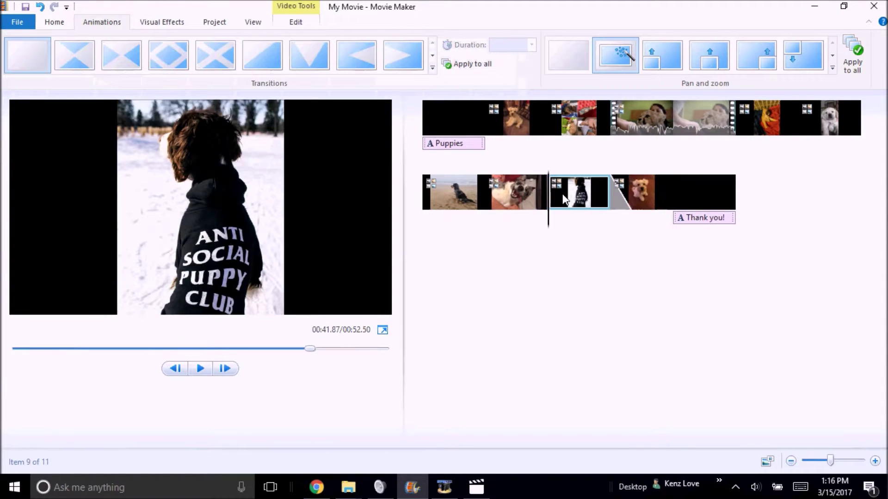
{"action": "left_click", "coordinate": [626, 194]}
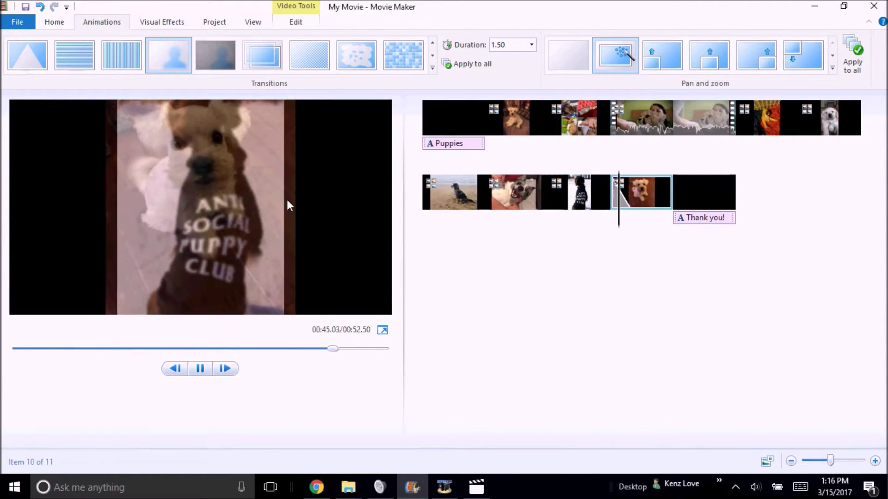
{"action": "left_click", "coordinate": [254, 198]}
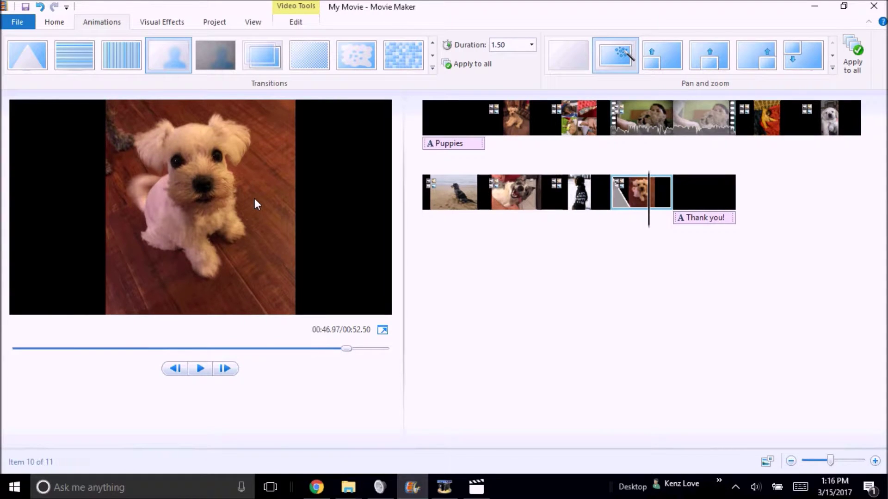
Step: Apply the Blur transition to all items in the movie at once
{"action": "left_click", "coordinate": [717, 194]}
{"action": "key", "text": "ctrl+a"}
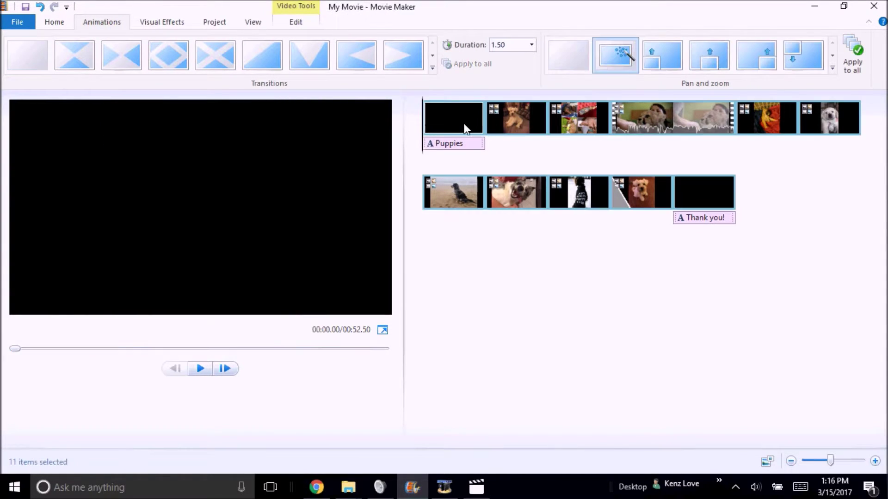
{"action": "left_click", "coordinate": [434, 70]}
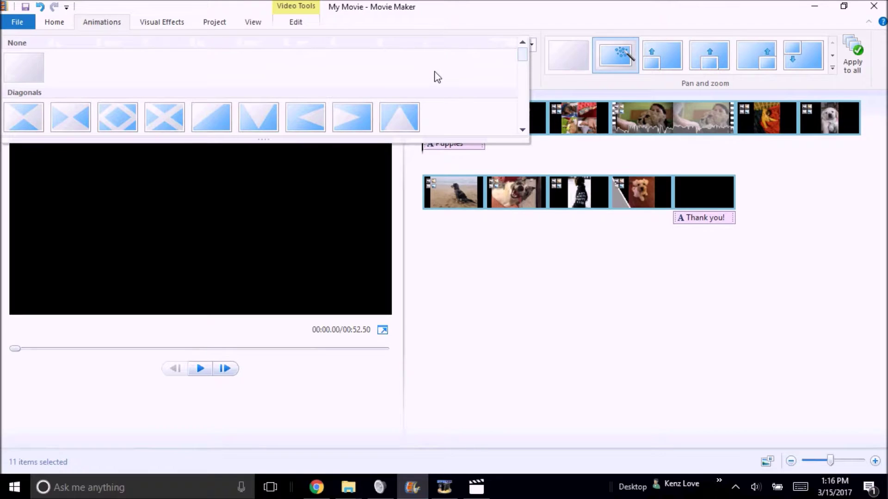
{"action": "scroll", "coordinate": [319, 65], "scroll_direction": "down", "scroll_amount": 3}
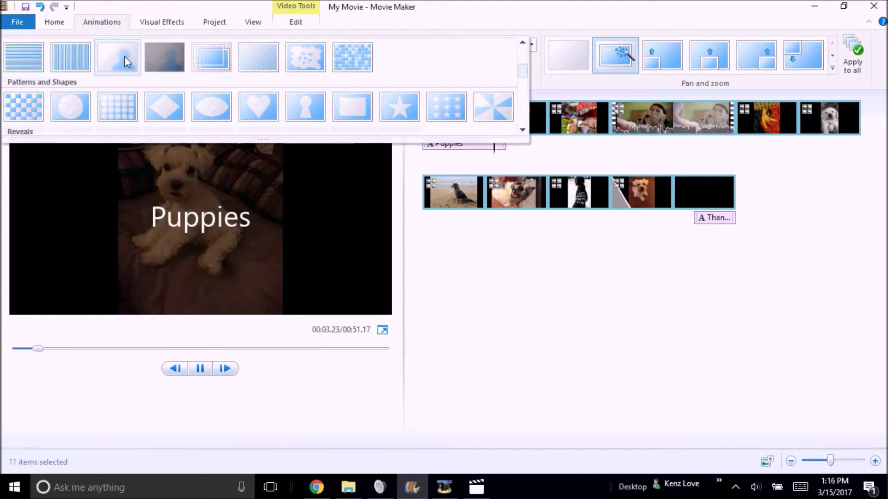
{"action": "left_click", "coordinate": [124, 56]}
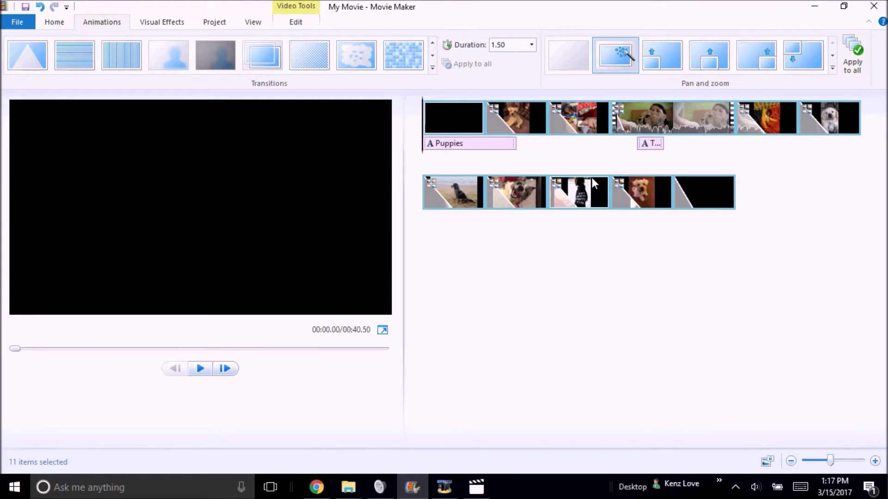
Step: Set the transition duration to 0.75 seconds for all items in the movie, including both title slides
{"action": "mouse_move", "coordinate": [587, 183]}
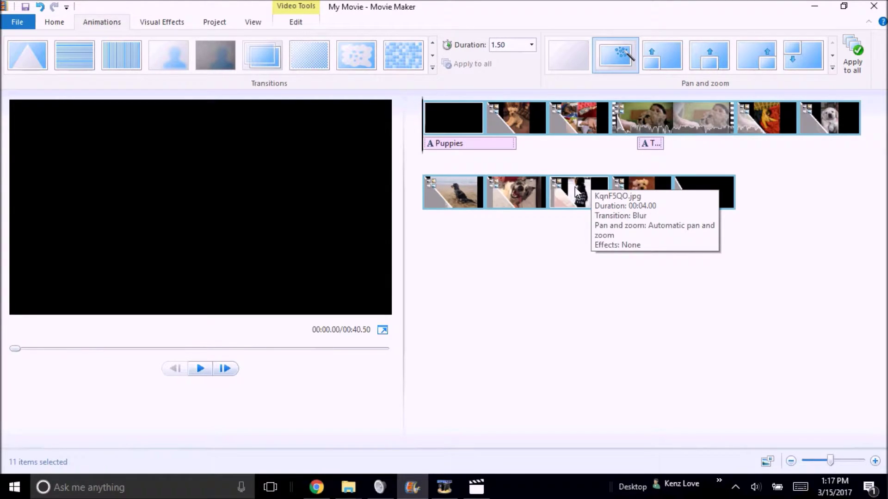
{"action": "left_click", "coordinate": [639, 143]}
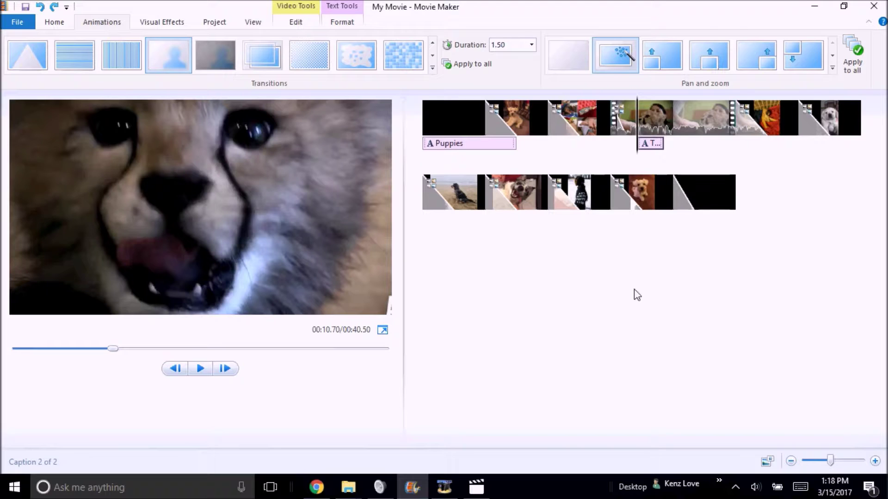
{"action": "left_click", "coordinate": [498, 124]}
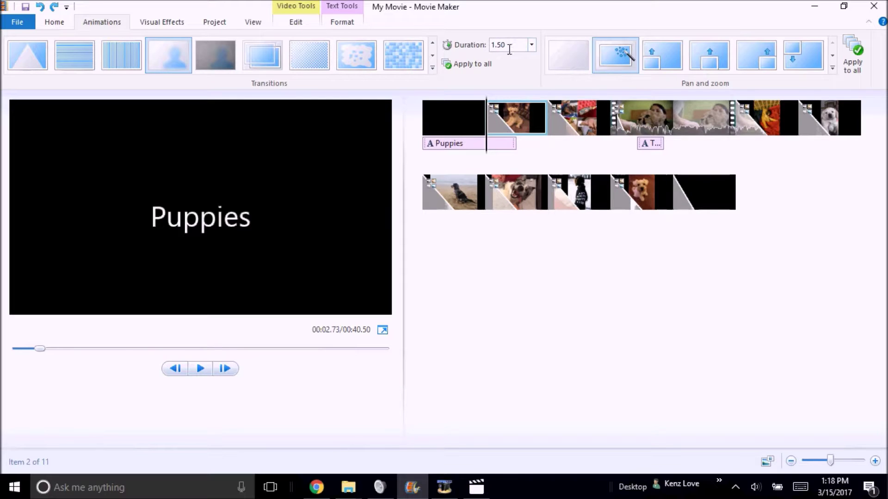
{"action": "left_click", "coordinate": [674, 194], "text": "shift"}
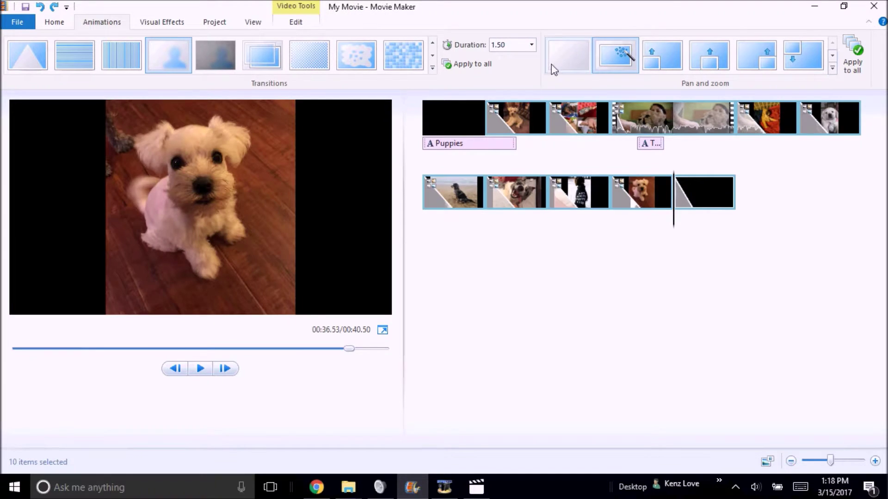
{"action": "left_click", "coordinate": [453, 118]}
{"action": "left_click", "coordinate": [688, 188], "text": "shift"}
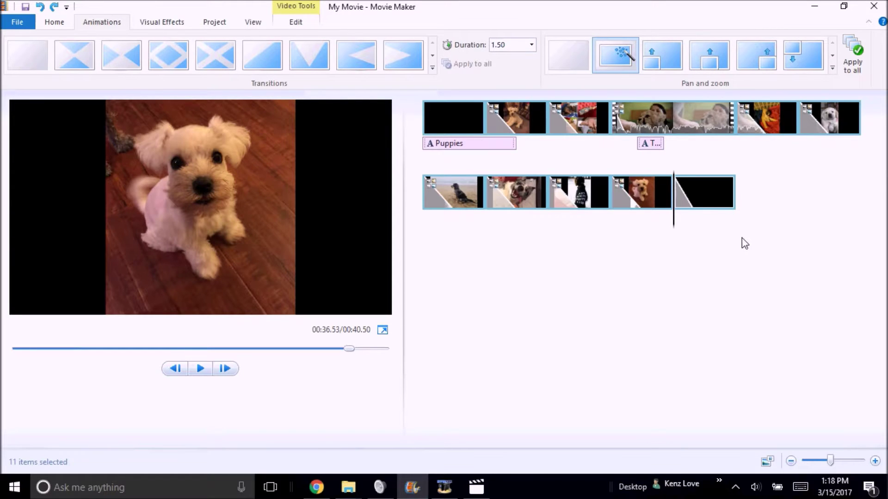
{"action": "left_click", "coordinate": [516, 46]}
{"action": "type", "text": "."}
{"action": "key", "text": "Return"}
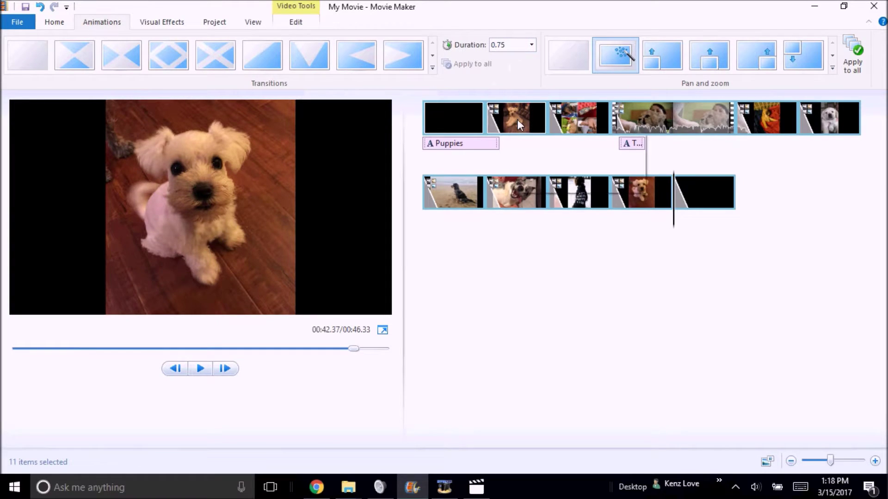
Step: Preview the shortened transitions on the cushion puppy photo and the sleeping puppies collage
{"action": "left_click", "coordinate": [514, 119]}
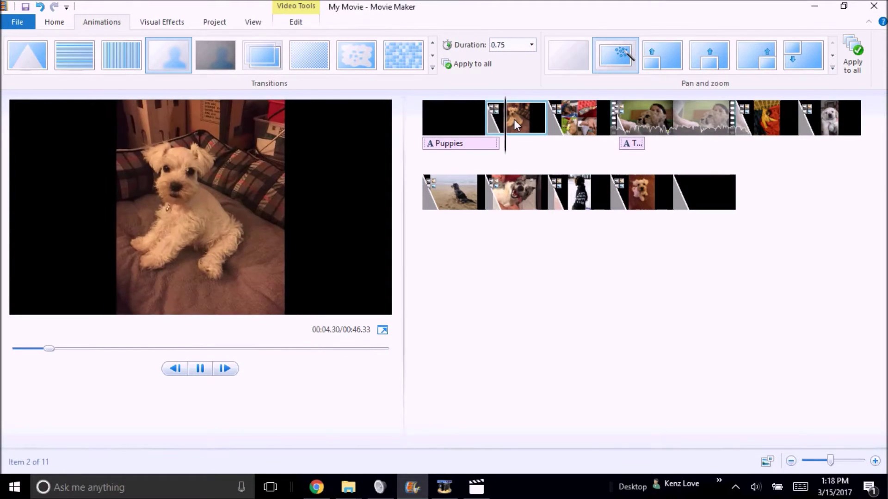
{"action": "left_click", "coordinate": [576, 119]}
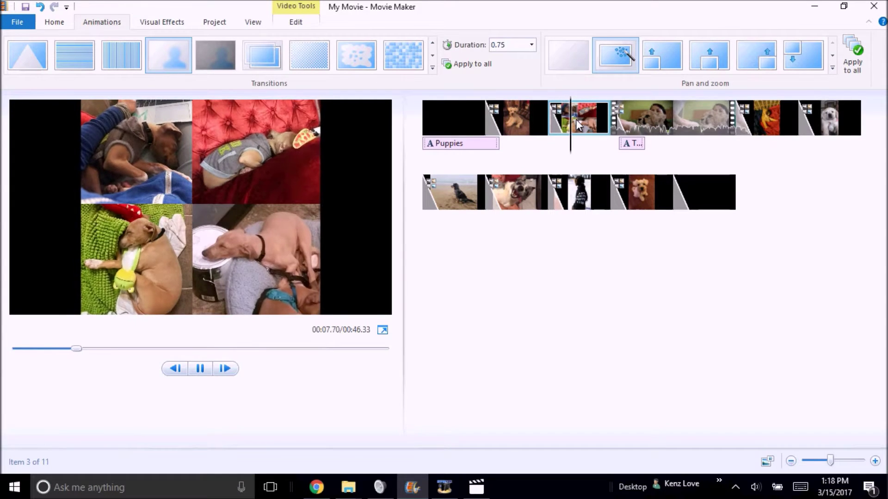
{"action": "key", "text": "space"}
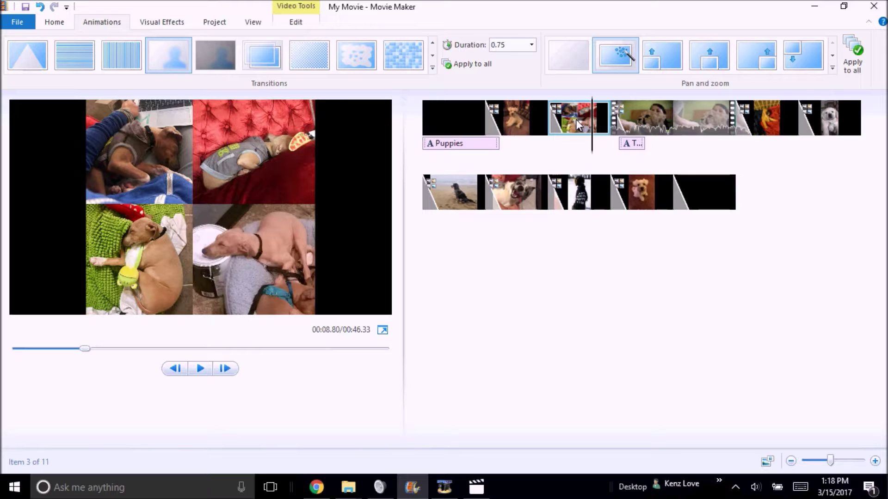
Step: Move the "Thank you!" caption from the video clip to the start of the closing black title slide
{"action": "left_click", "coordinate": [631, 144]}
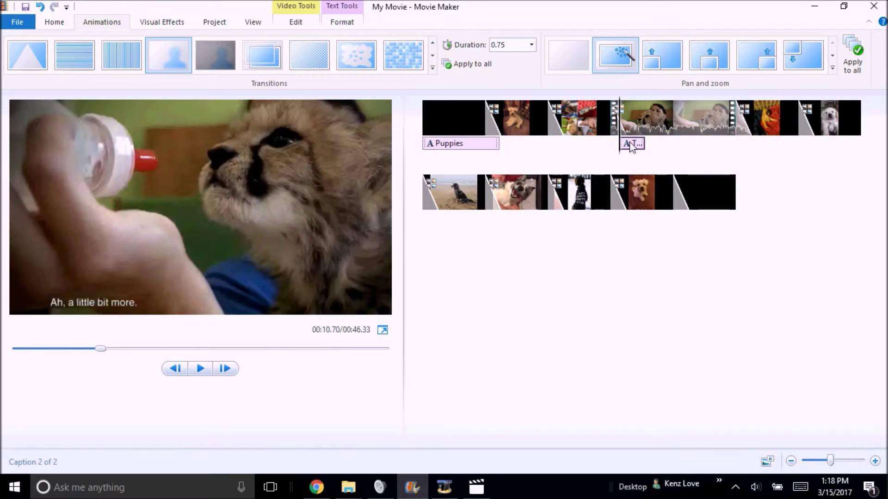
{"action": "left_click", "coordinate": [695, 189]}
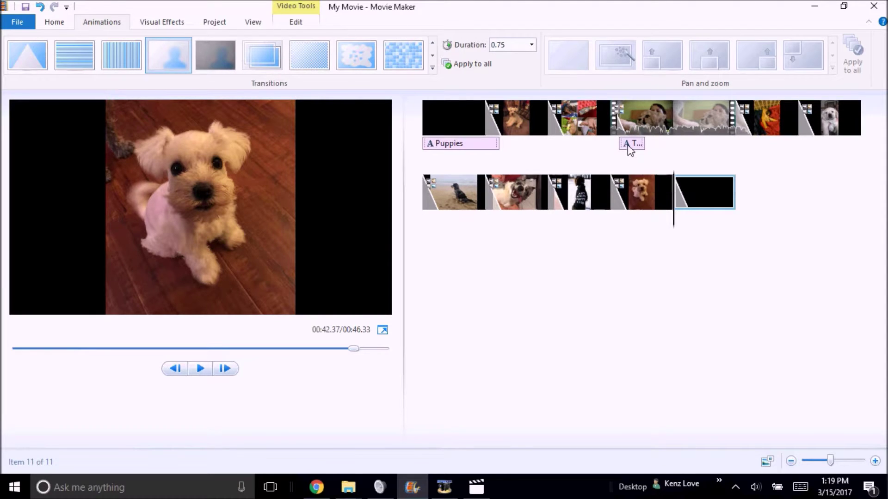
{"action": "left_click_drag", "start_coordinate": [630, 147], "coordinate": [677, 206]}
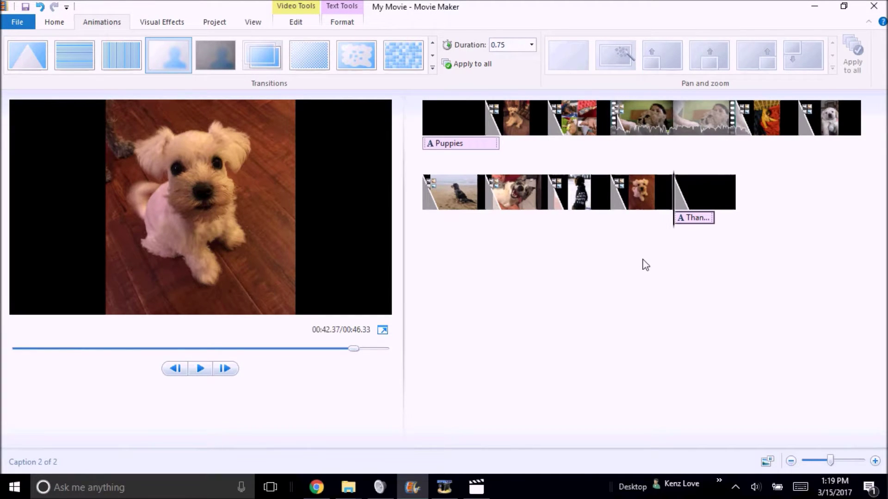
Step: Add 04 Presto.mp3 from the Movie Maker demonstration folder as background music, starting at the beginning of the movie
{"action": "mouse_move", "coordinate": [352, 494]}
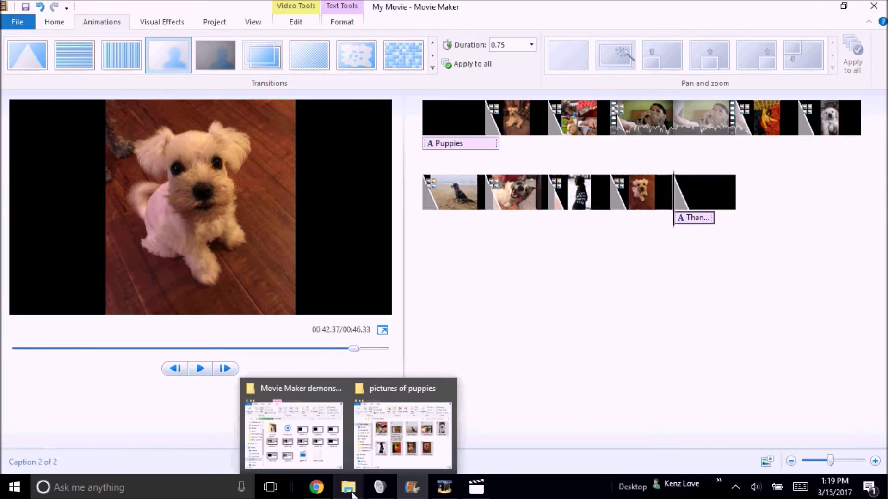
{"action": "left_click", "coordinate": [309, 423]}
{"action": "left_click", "coordinate": [356, 215]}
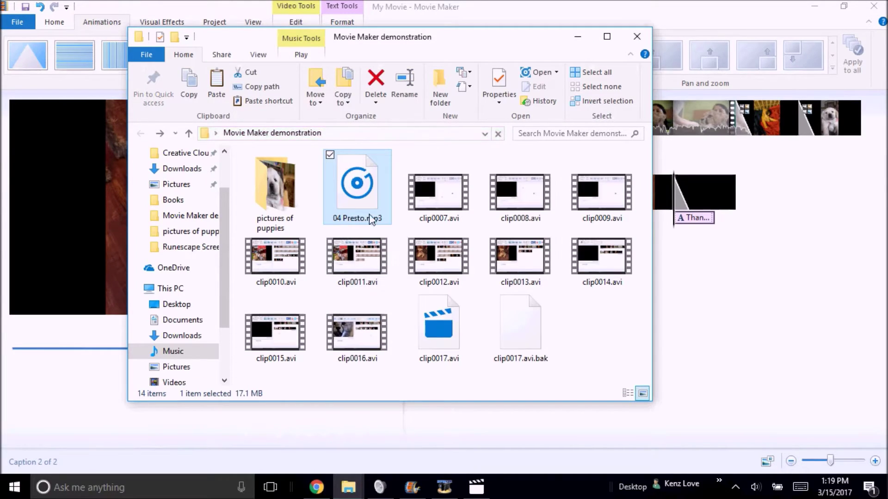
{"action": "mouse_move", "coordinate": [356, 203]}
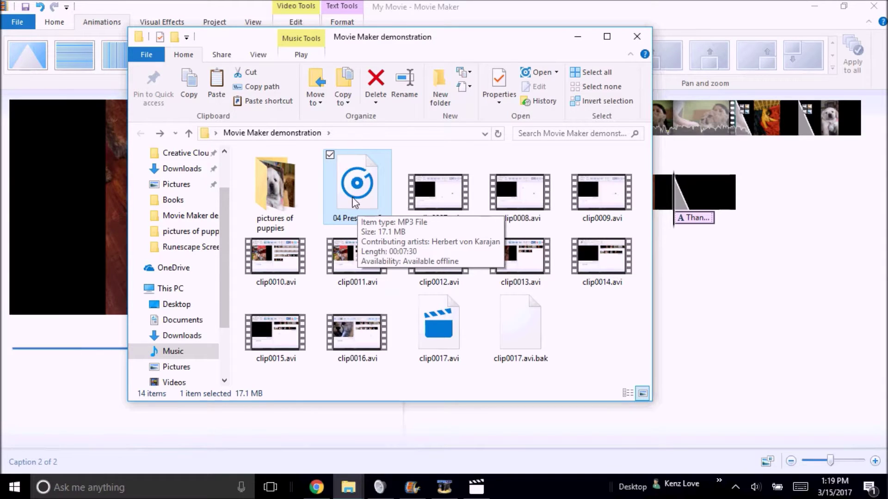
{"action": "left_click_drag", "start_coordinate": [354, 202], "coordinate": [700, 158]}
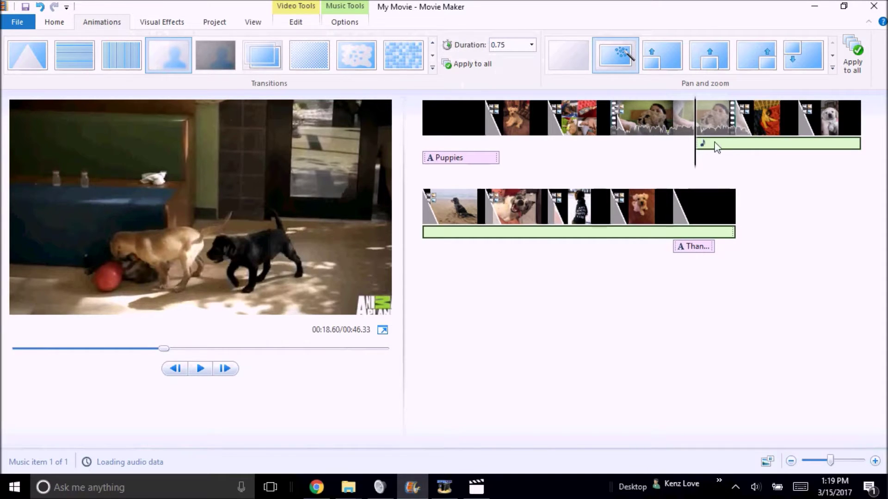
{"action": "left_click_drag", "start_coordinate": [705, 143], "coordinate": [425, 146]}
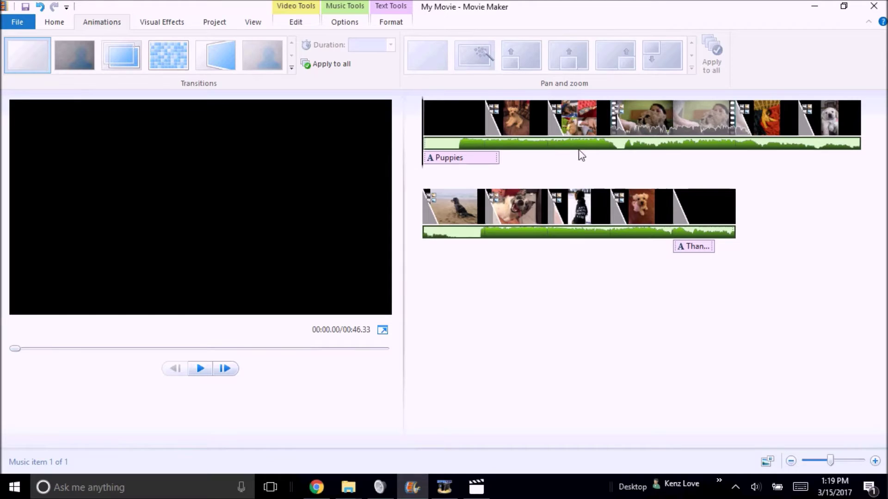
Step: Set the music's start point to 1.80s to skip the quiet opening of the track
{"action": "left_click", "coordinate": [346, 23]}
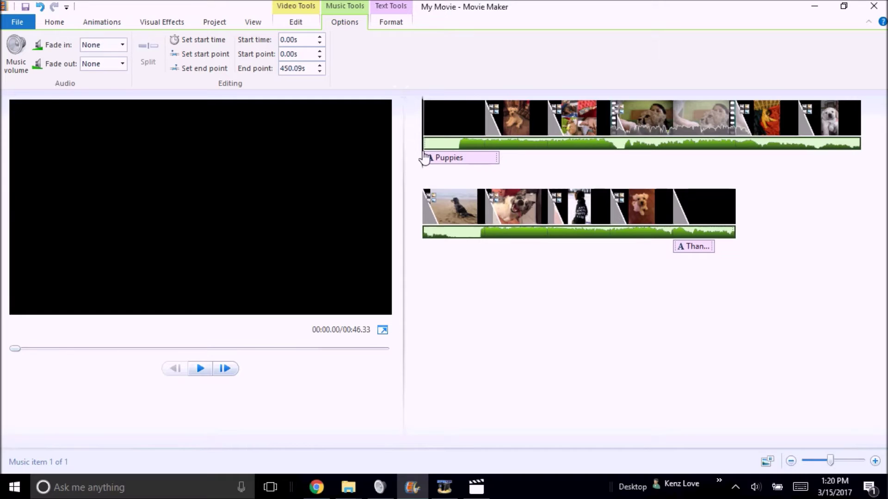
{"action": "left_click_drag", "start_coordinate": [423, 160], "coordinate": [461, 138]}
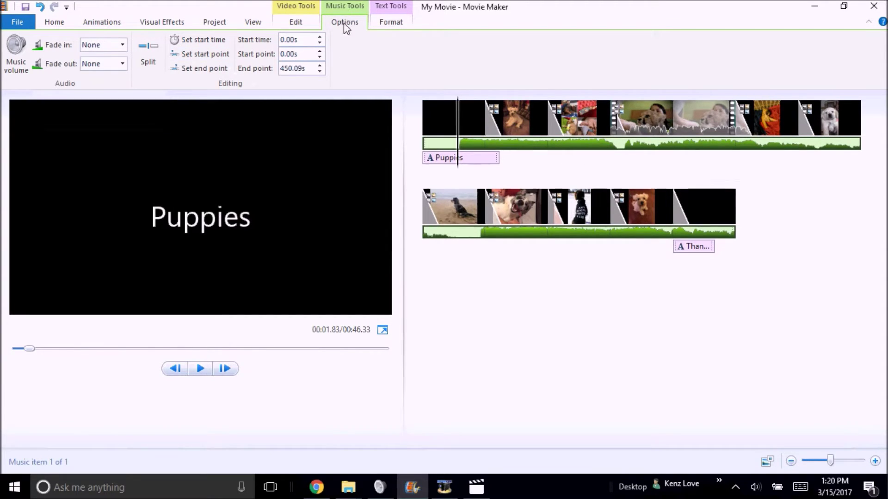
{"action": "left_click", "coordinate": [217, 51]}
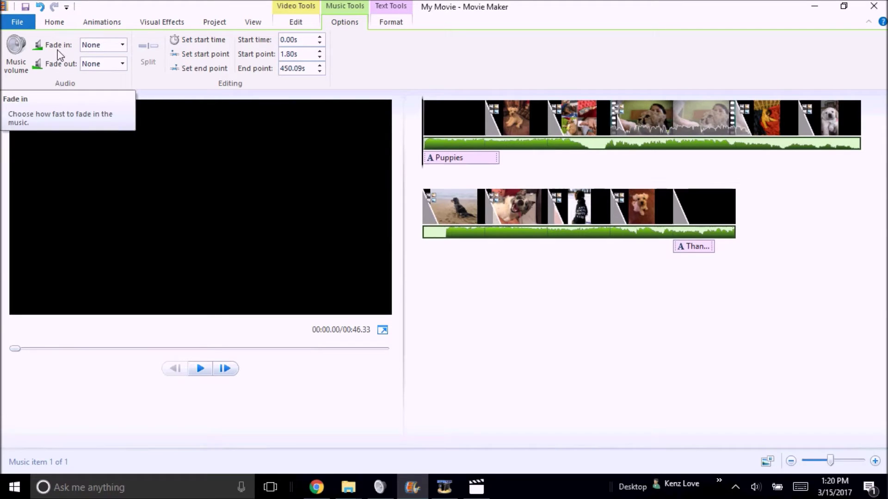
Step: Set the music to fade in Fast and fade out Medium
{"action": "left_click", "coordinate": [122, 45]}
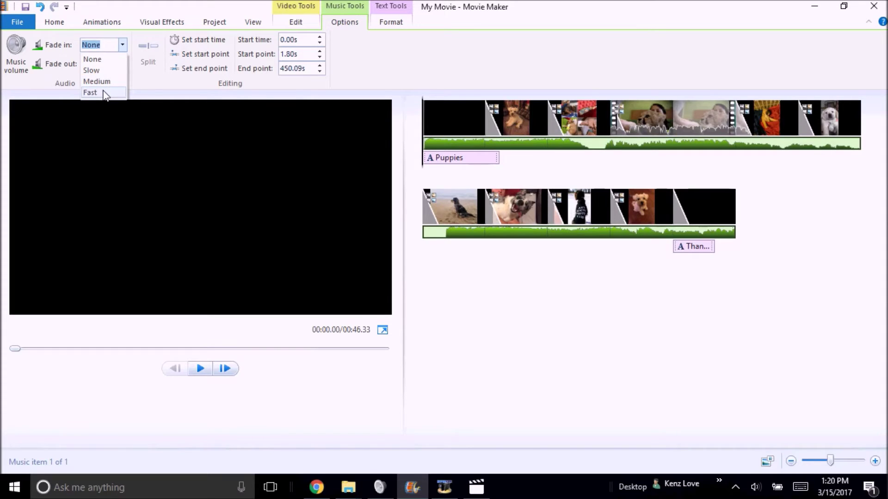
{"action": "left_click", "coordinate": [102, 92]}
{"action": "left_click", "coordinate": [120, 65]}
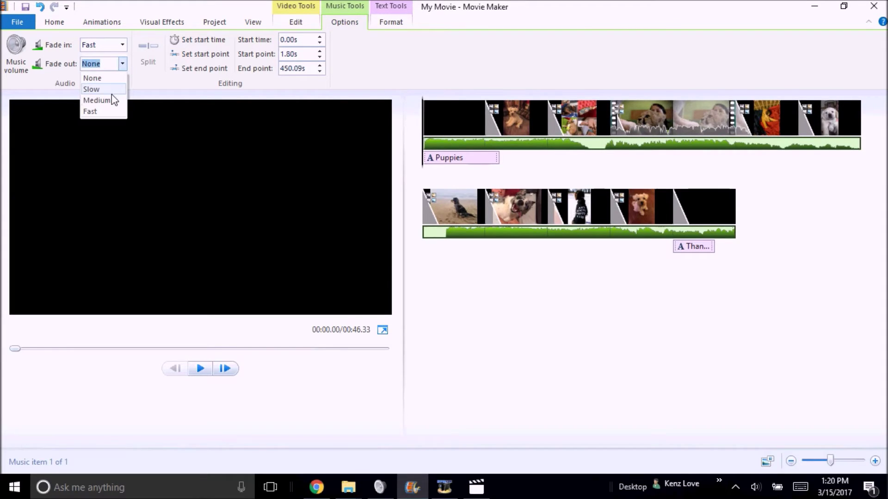
{"action": "left_click", "coordinate": [111, 97]}
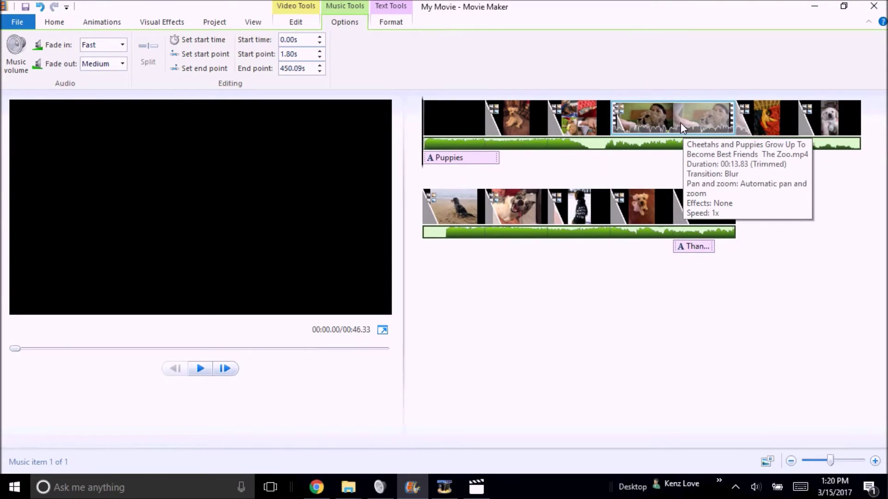
Step: Play part of the cheetahs and puppies video clip with the music and turn the clip's own volume down to the minimum
{"action": "left_click", "coordinate": [645, 120]}
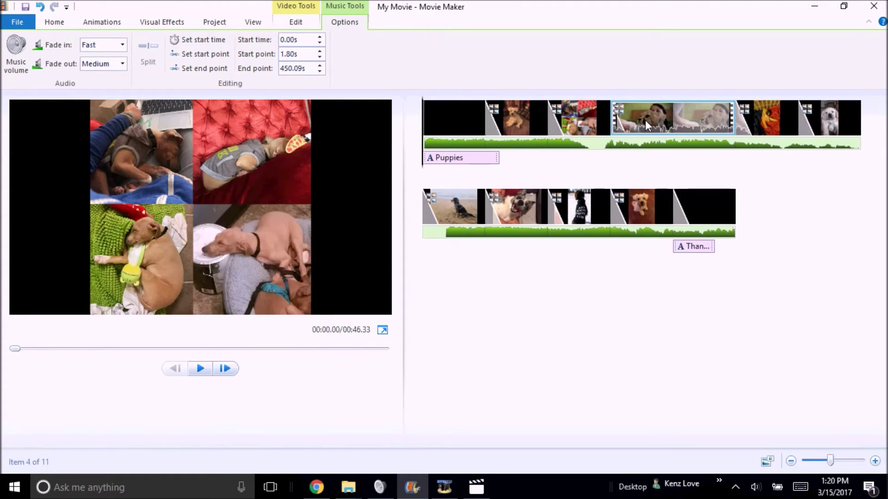
{"action": "key", "text": "space"}
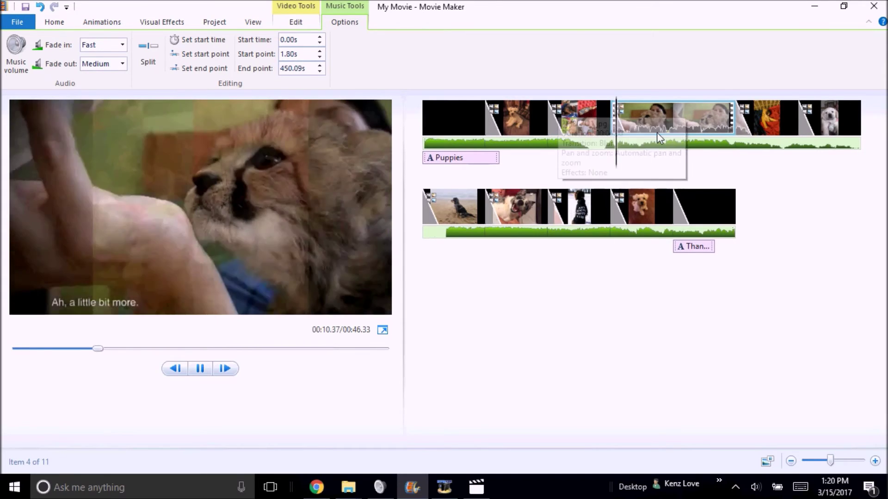
{"action": "key", "text": "space"}
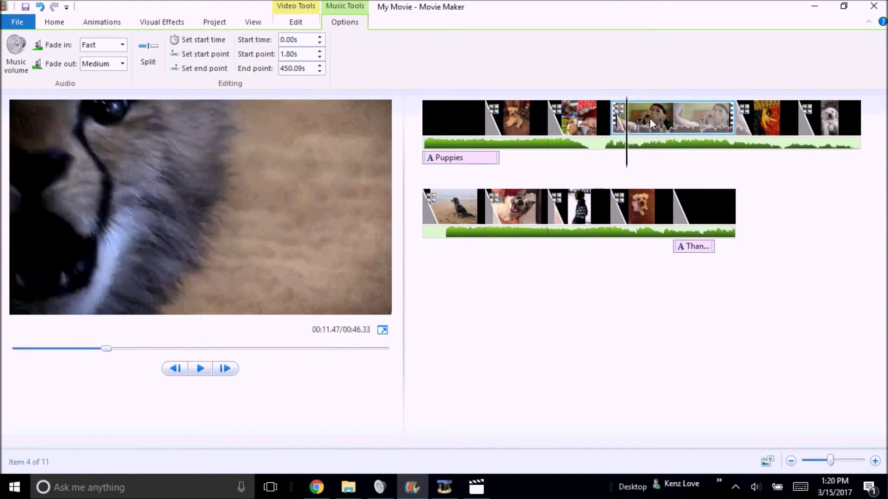
{"action": "left_click", "coordinate": [296, 23]}
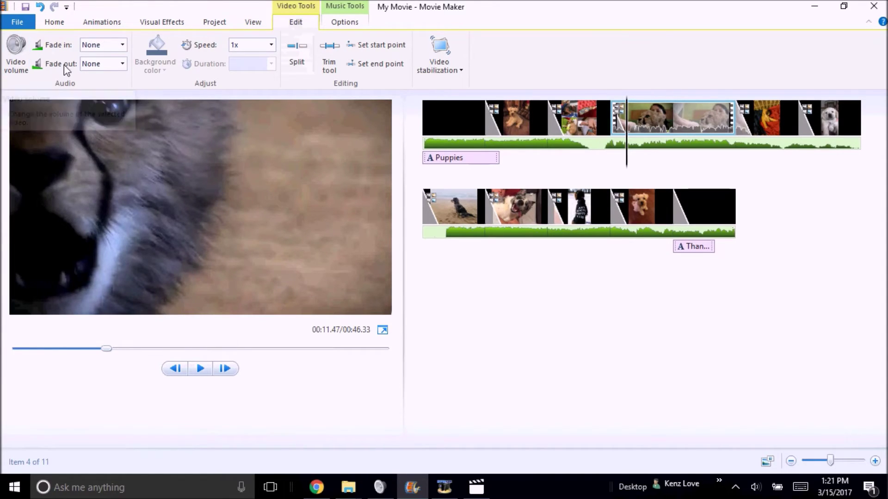
{"action": "left_click", "coordinate": [21, 72]}
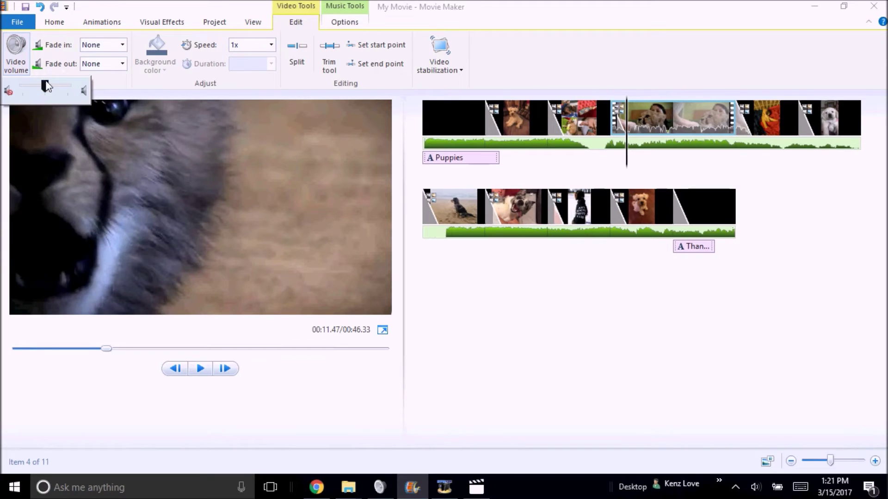
{"action": "left_click_drag", "start_coordinate": [23, 86], "coordinate": [11, 87]}
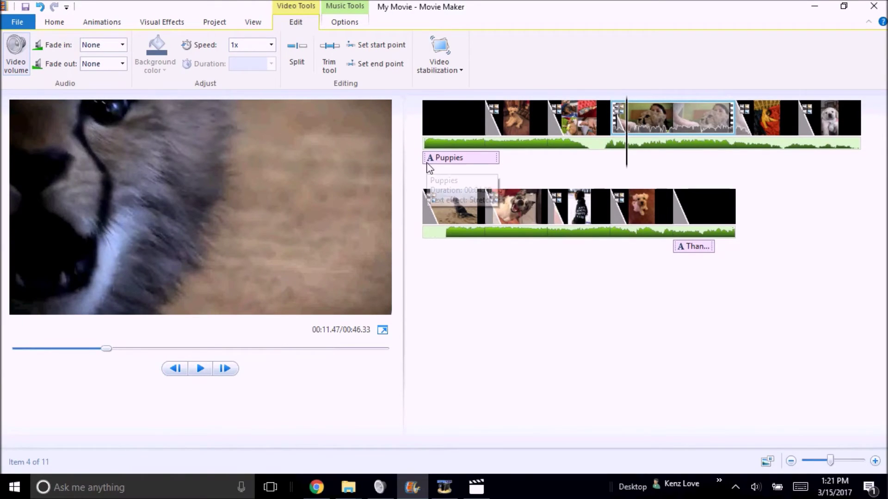
Step: Save the finished movie to the Desktop as an MPEG-4/H.264 video file named Puppies
{"action": "left_click", "coordinate": [61, 23]}
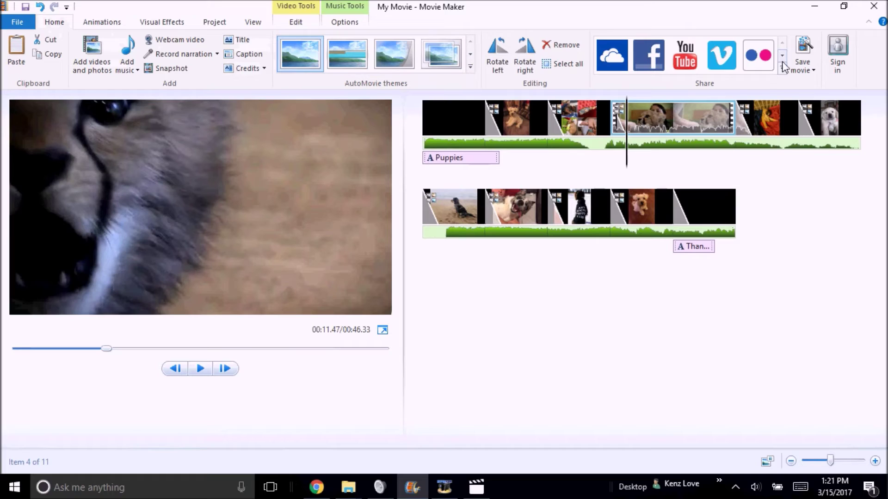
{"action": "left_click", "coordinate": [805, 46]}
{"action": "left_click_drag", "start_coordinate": [308, 16], "coordinate": [397, 62]}
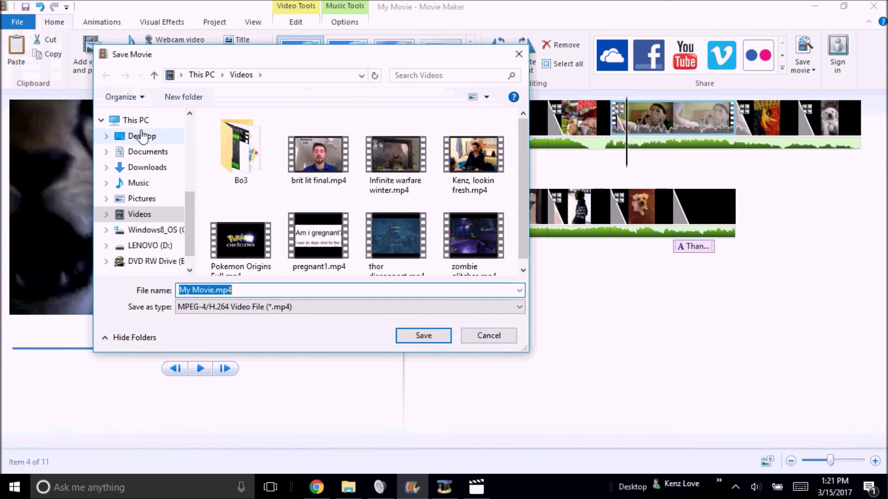
{"action": "left_click", "coordinate": [140, 137]}
{"action": "left_click", "coordinate": [249, 291]}
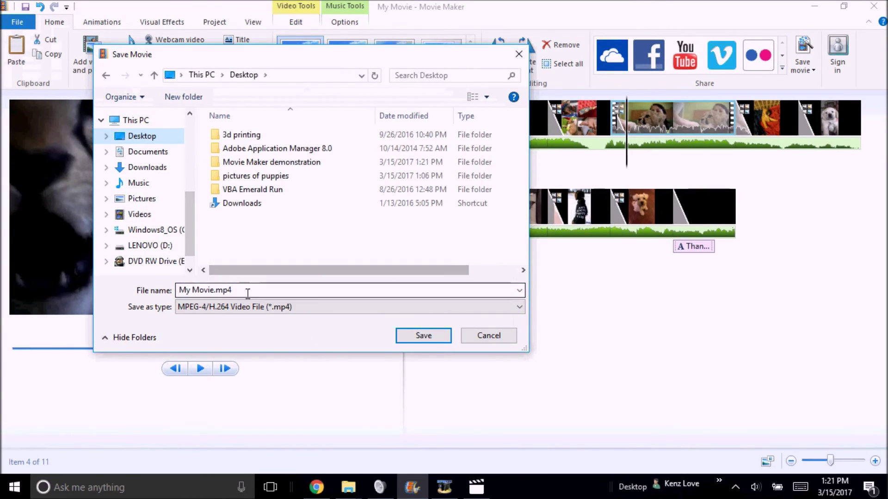
{"action": "type", "text": "Puppies"}
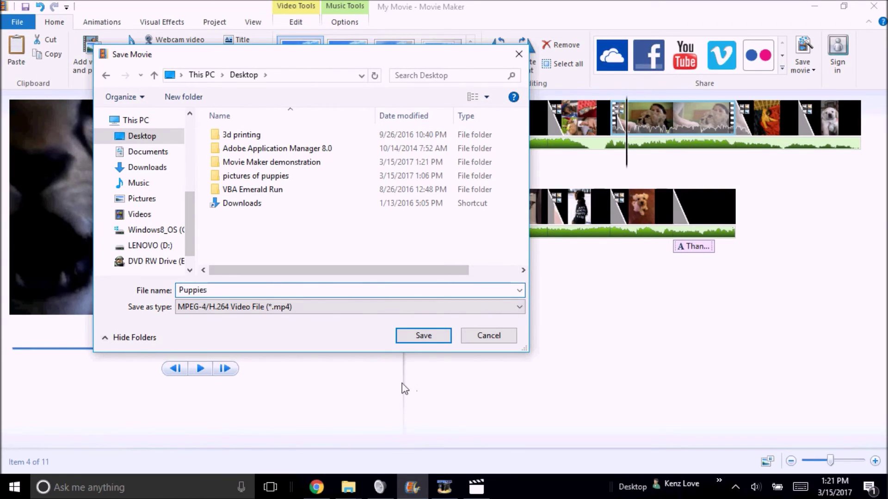
{"action": "left_click", "coordinate": [419, 341]}
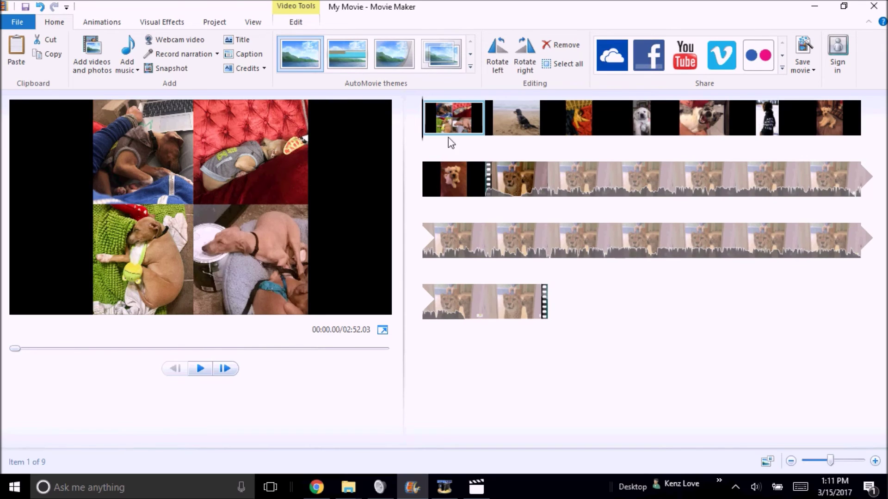
Step: Reorder the clips: beach dog before the white-faced dog, cheetah video after the sleeping puppies collage, and cushion puppy photo first
{"action": "mouse_move", "coordinate": [459, 118]}
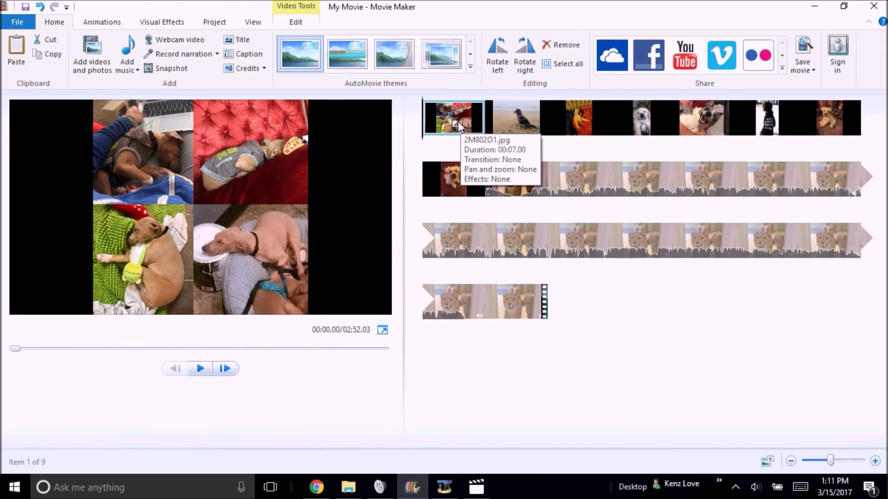
{"action": "mouse_move", "coordinate": [527, 121]}
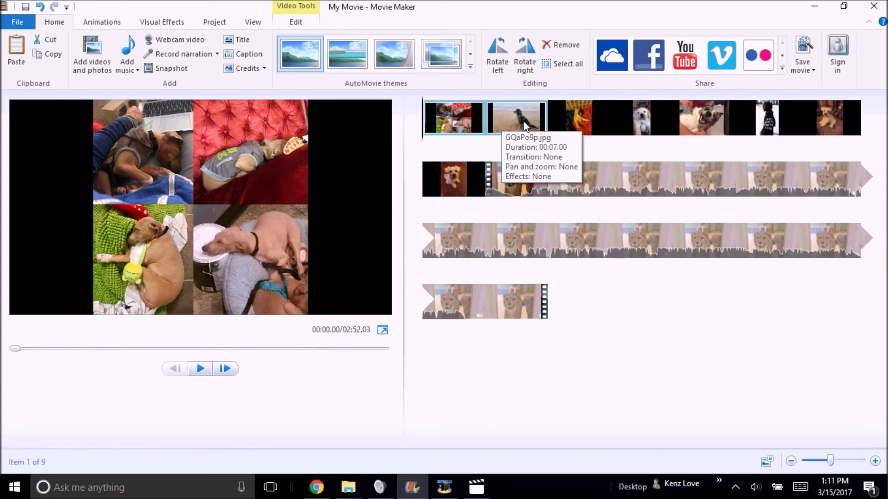
{"action": "left_click_drag", "start_coordinate": [525, 125], "coordinate": [682, 129]}
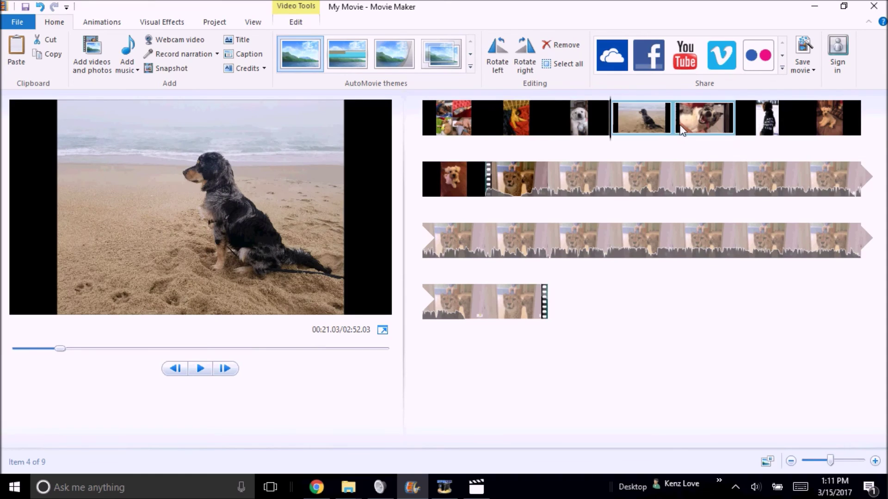
{"action": "left_click_drag", "start_coordinate": [831, 114], "coordinate": [568, 112]}
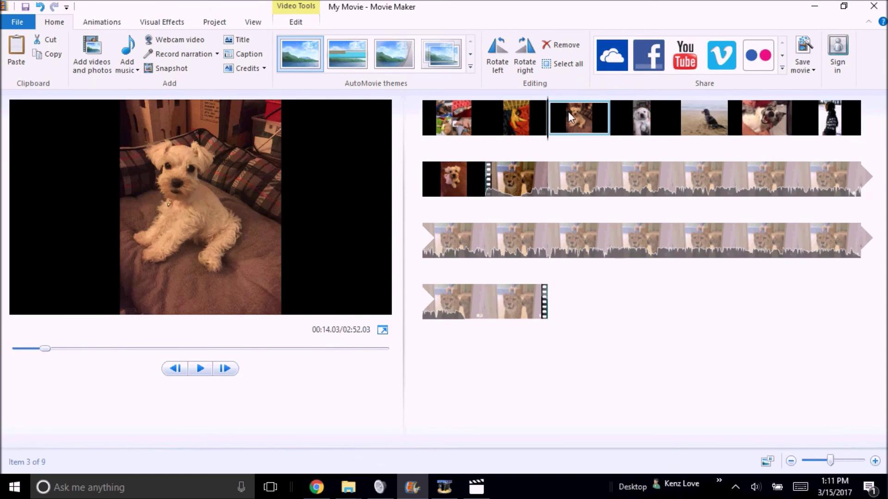
{"action": "left_click_drag", "start_coordinate": [576, 254], "coordinate": [503, 137]}
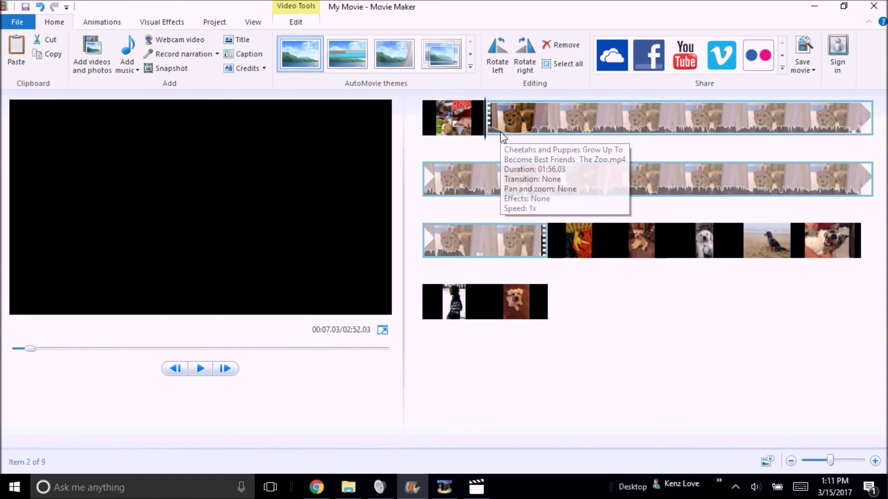
{"action": "left_click_drag", "start_coordinate": [642, 241], "coordinate": [439, 124]}
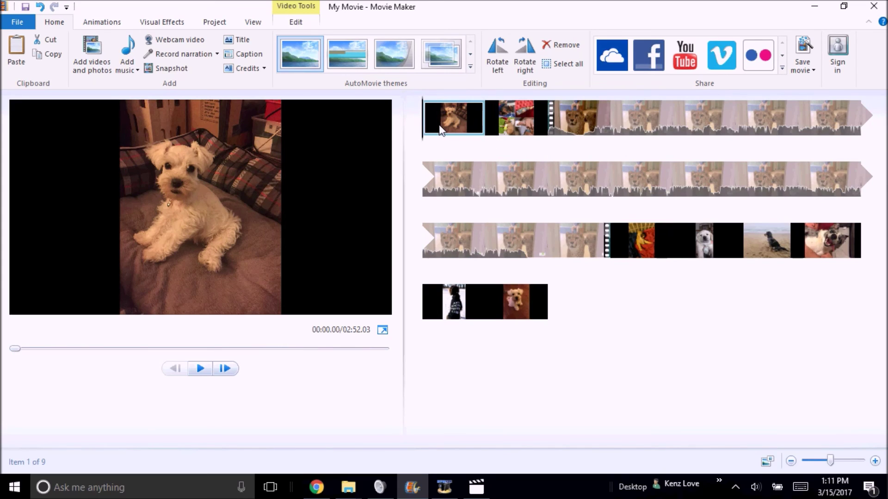